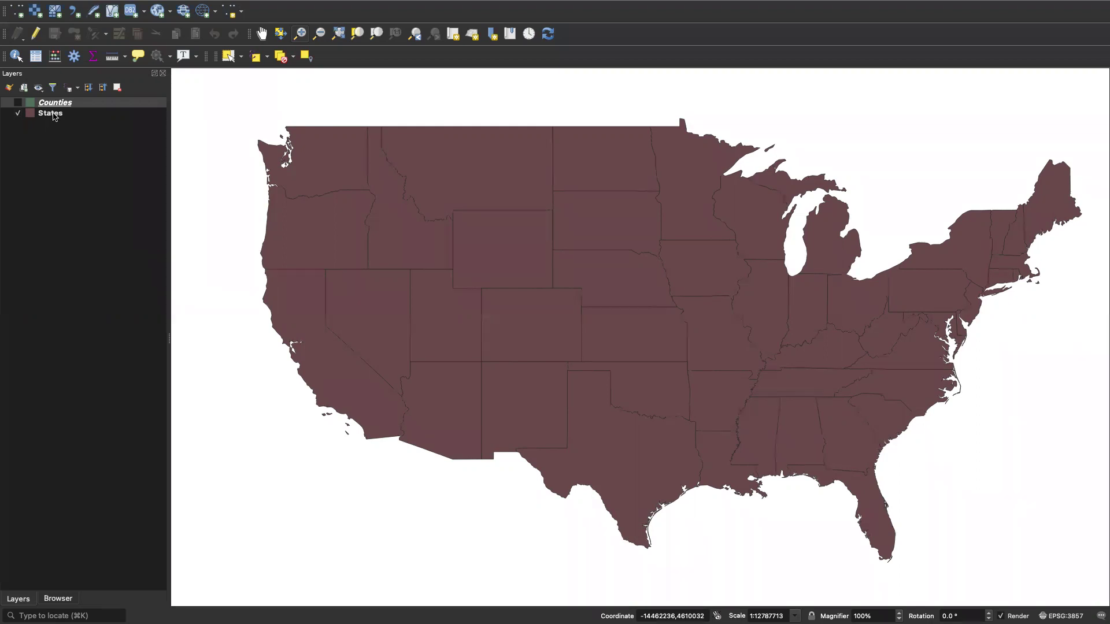
View the States layer's attribute table, checking for the Population field, and close it.
click(53, 115)
right_click(53, 115)
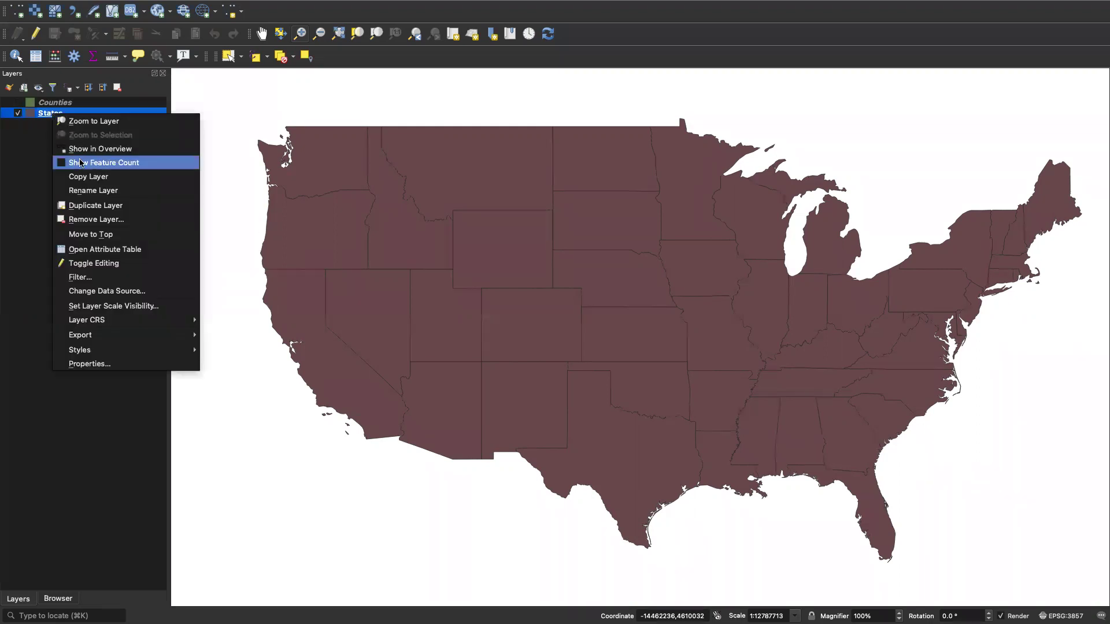
click(90, 248)
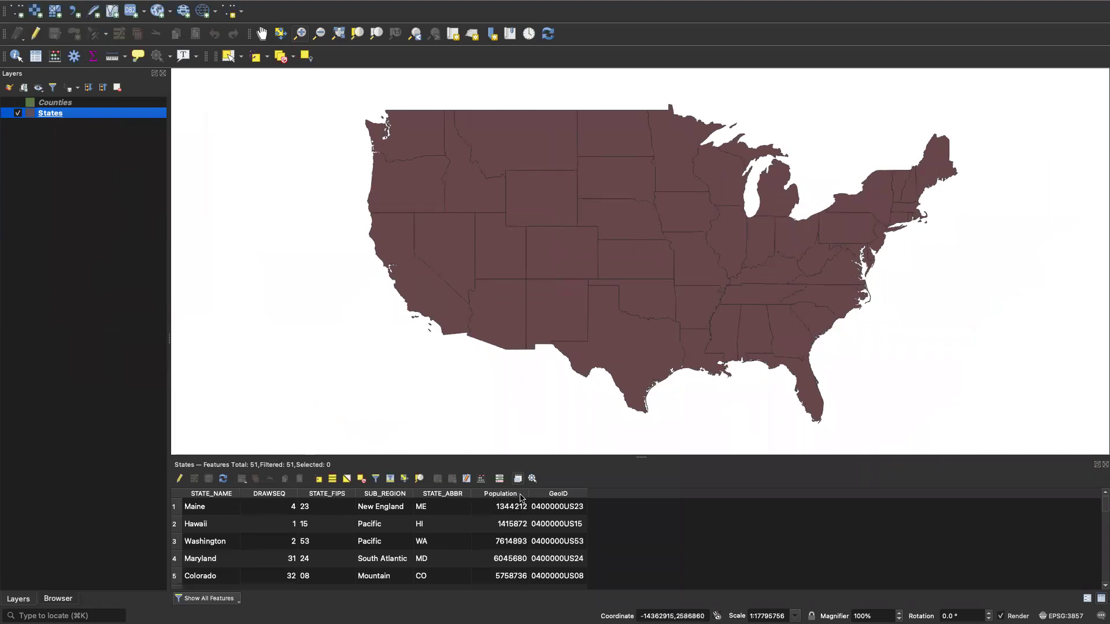
click(1104, 466)
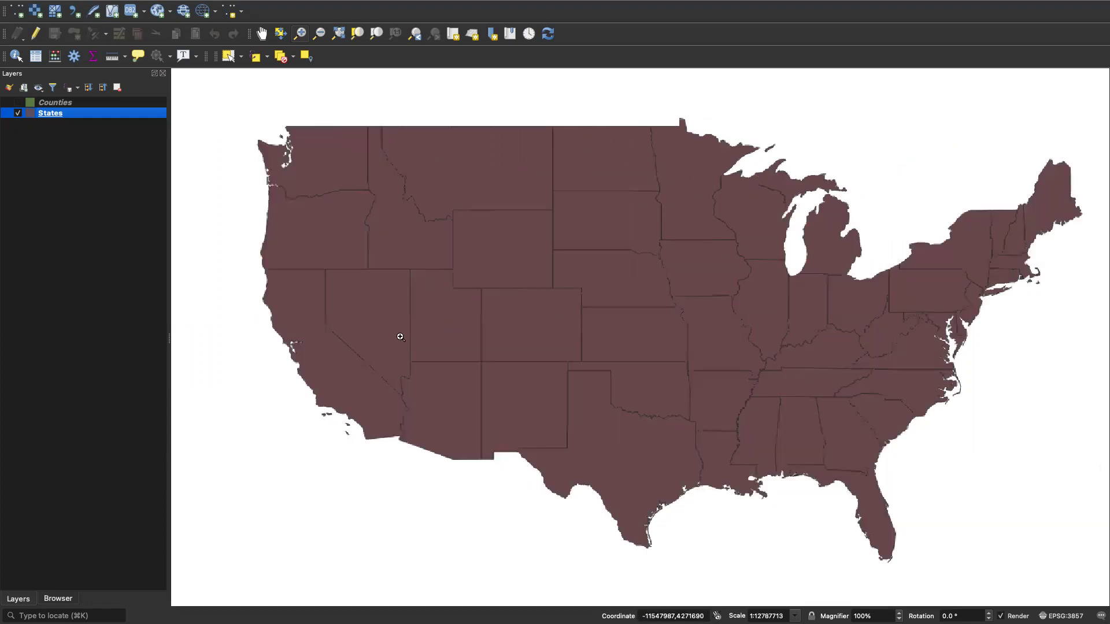
Start Random Points in Polygons on the States layer and open the data-defined assistant for the number of points per feature.
mouse_move(337, 5)
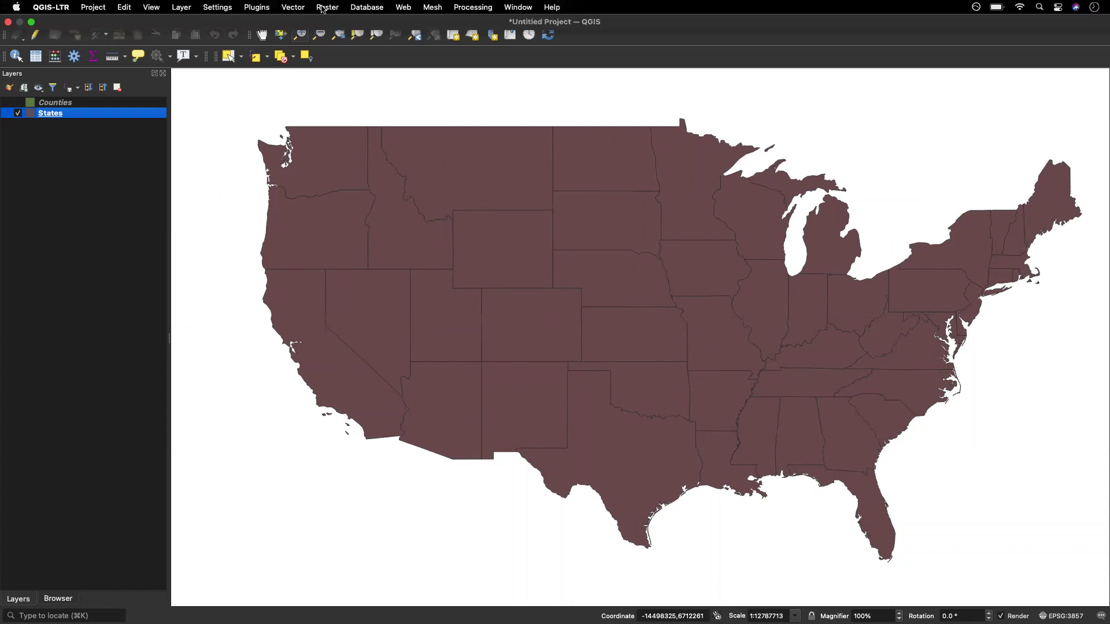
click(294, 8)
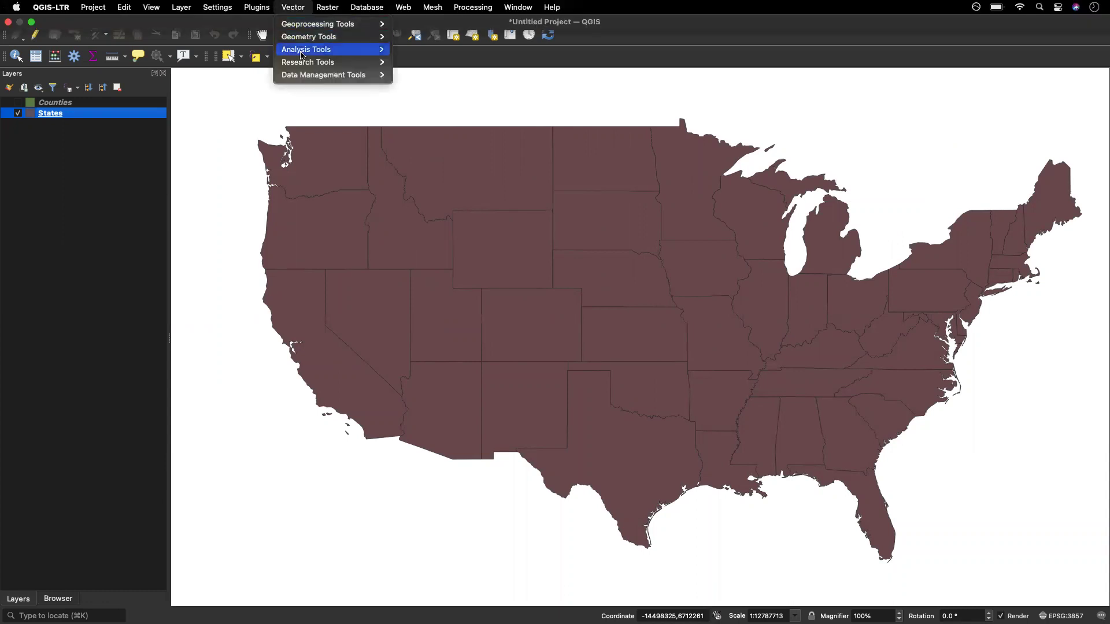
mouse_move(324, 62)
click(440, 100)
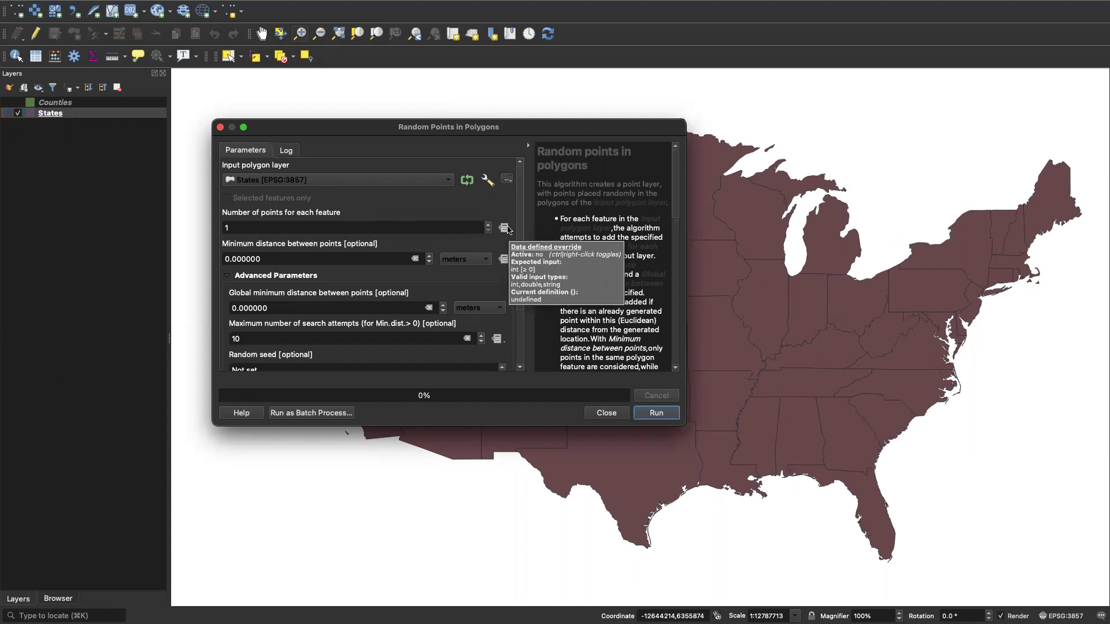
click(505, 229)
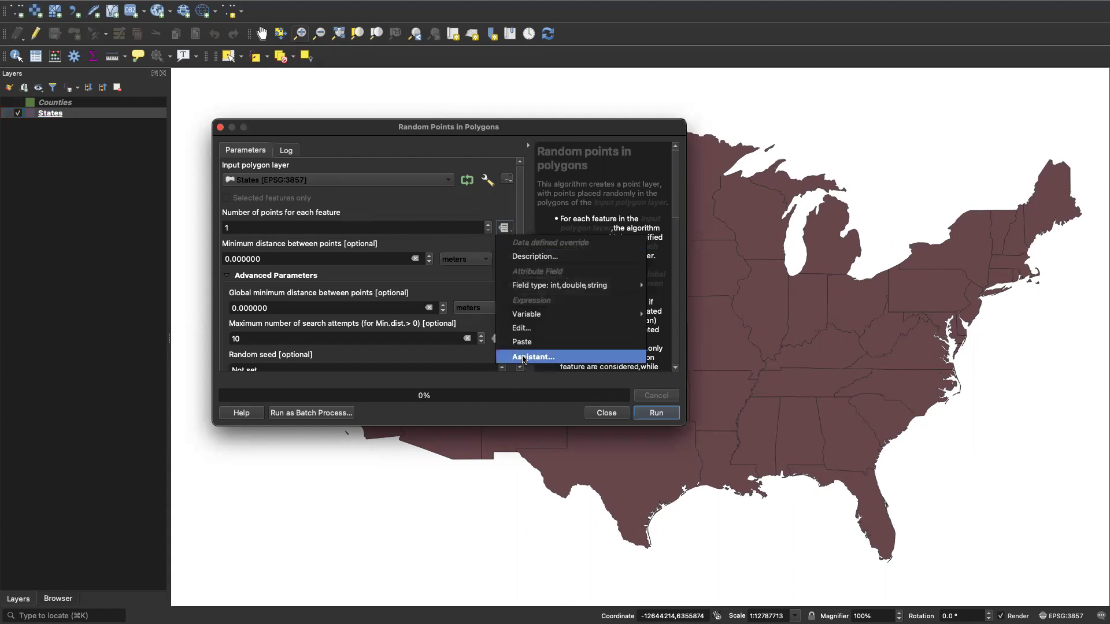
click(523, 357)
drag(375, 127, 348, 115)
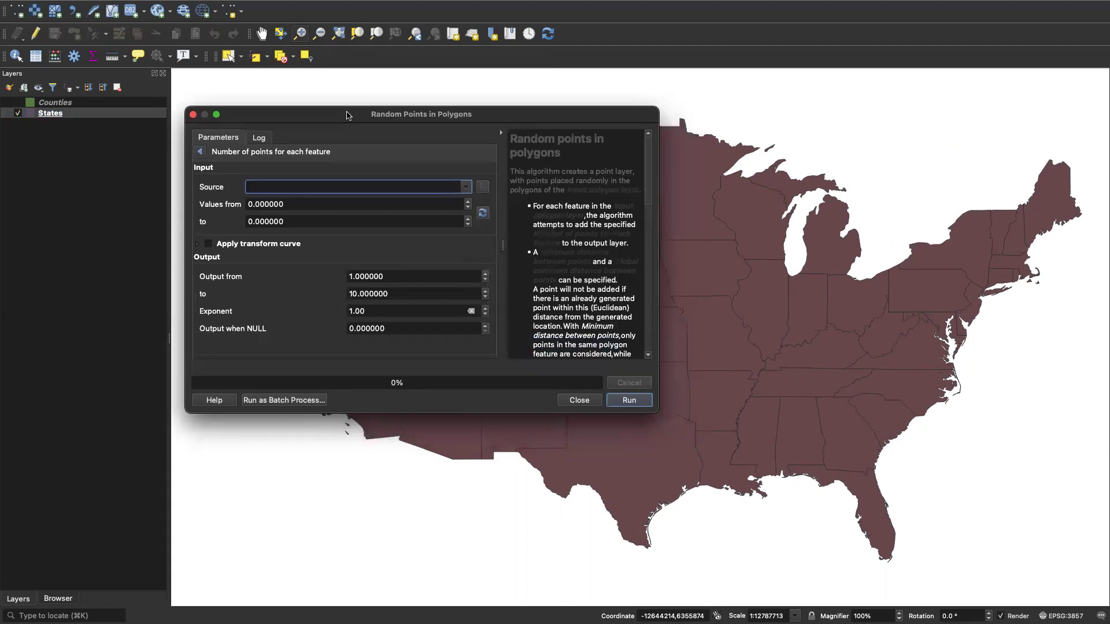
Set the point-count source to Population/10000, fetch its value range from the layer, and run the tool with the default output range.
text(Population)
key(Return)
text(10000)
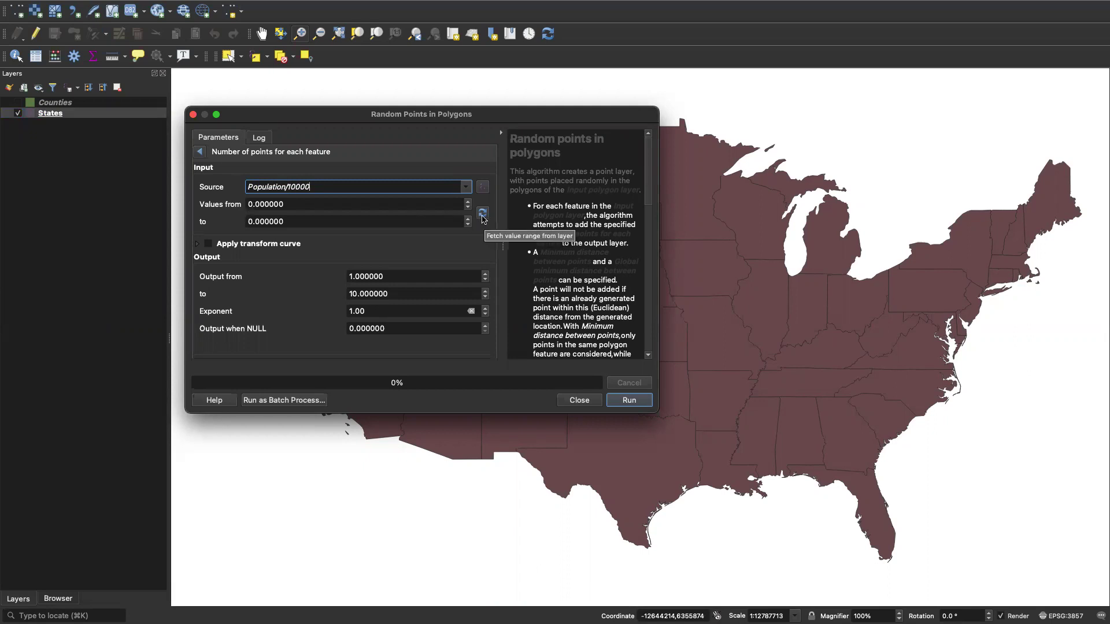
click(483, 215)
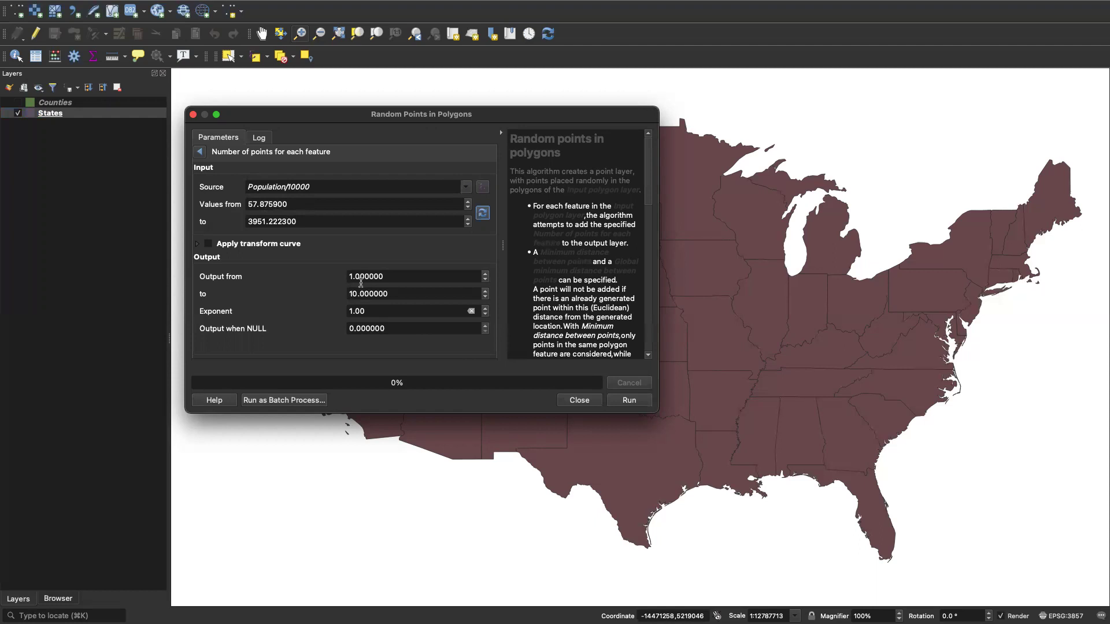
click(628, 402)
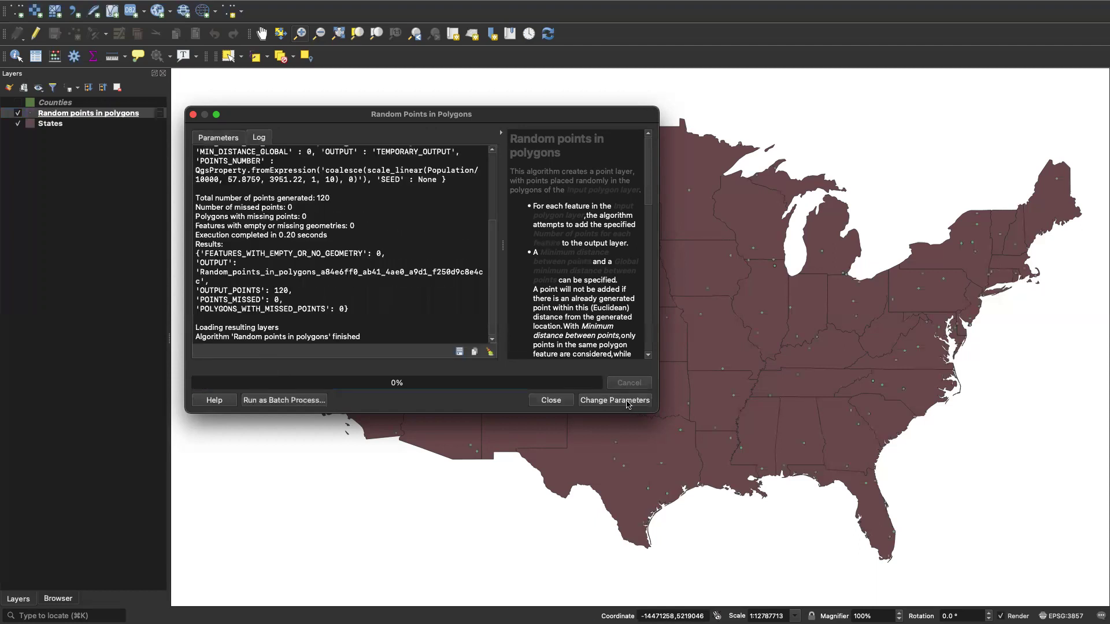
click(560, 400)
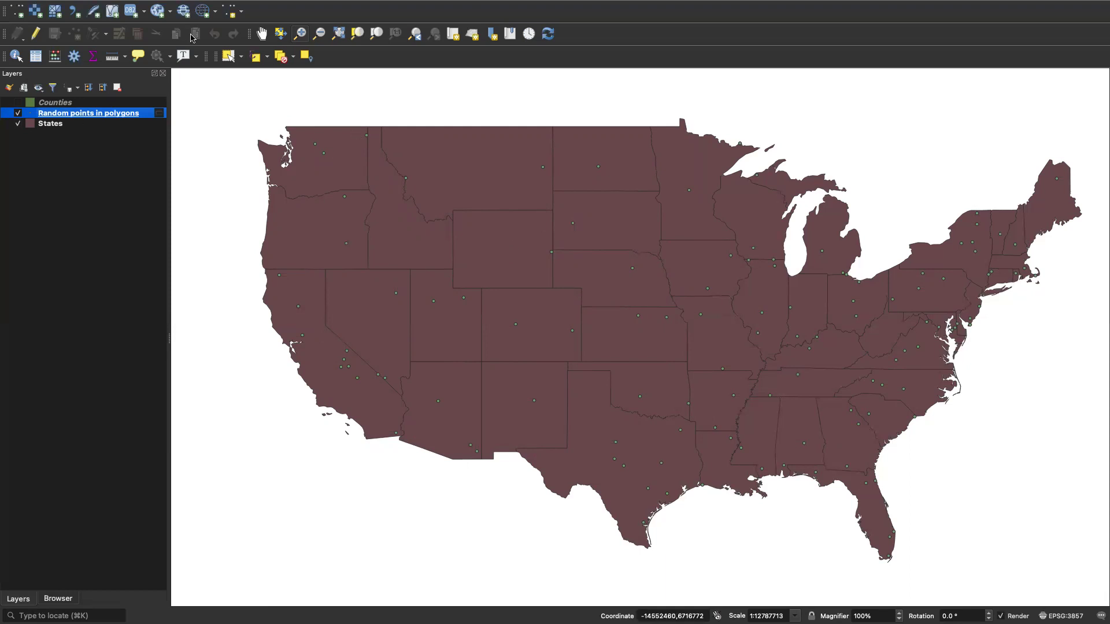
Start Random Points in Polygons again with States as input and open the assistant for the number of points per feature.
mouse_move(240, 5)
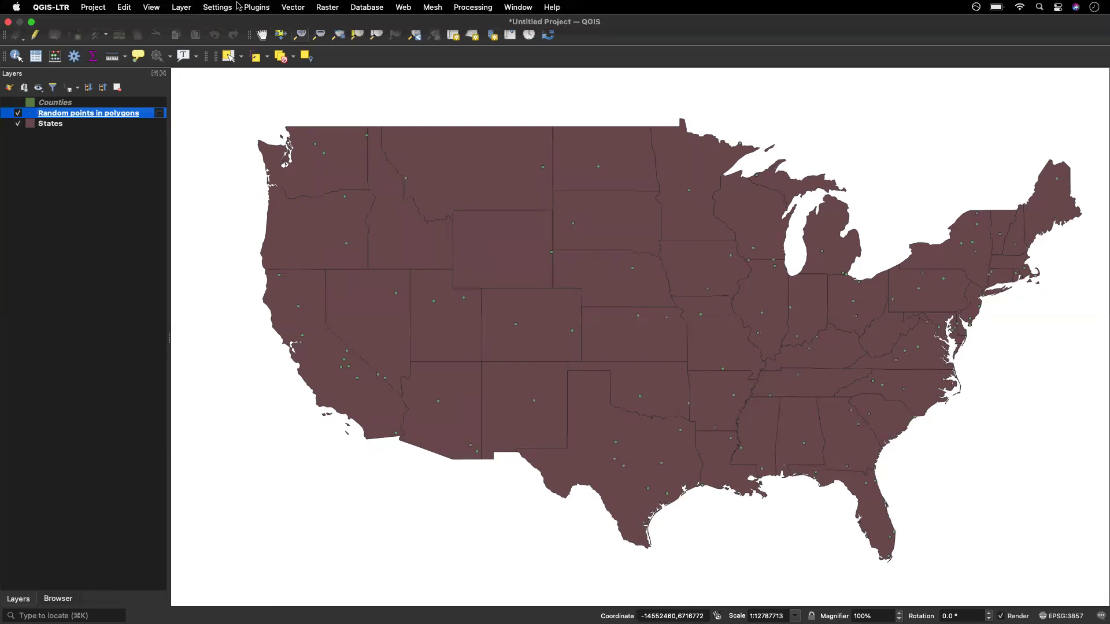
click(294, 9)
mouse_move(303, 64)
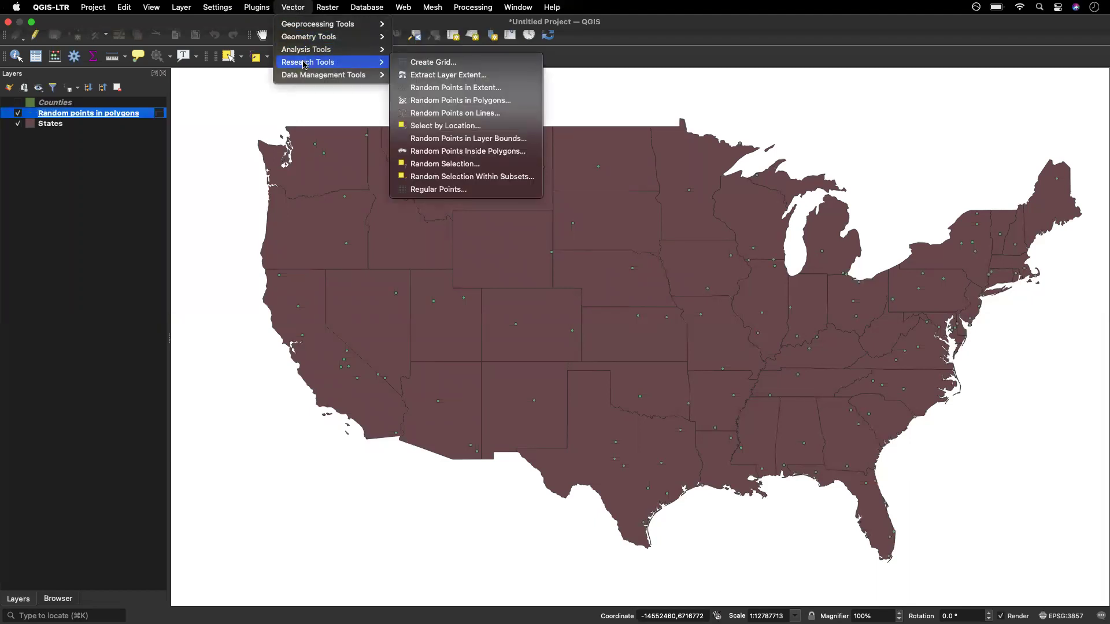
click(462, 102)
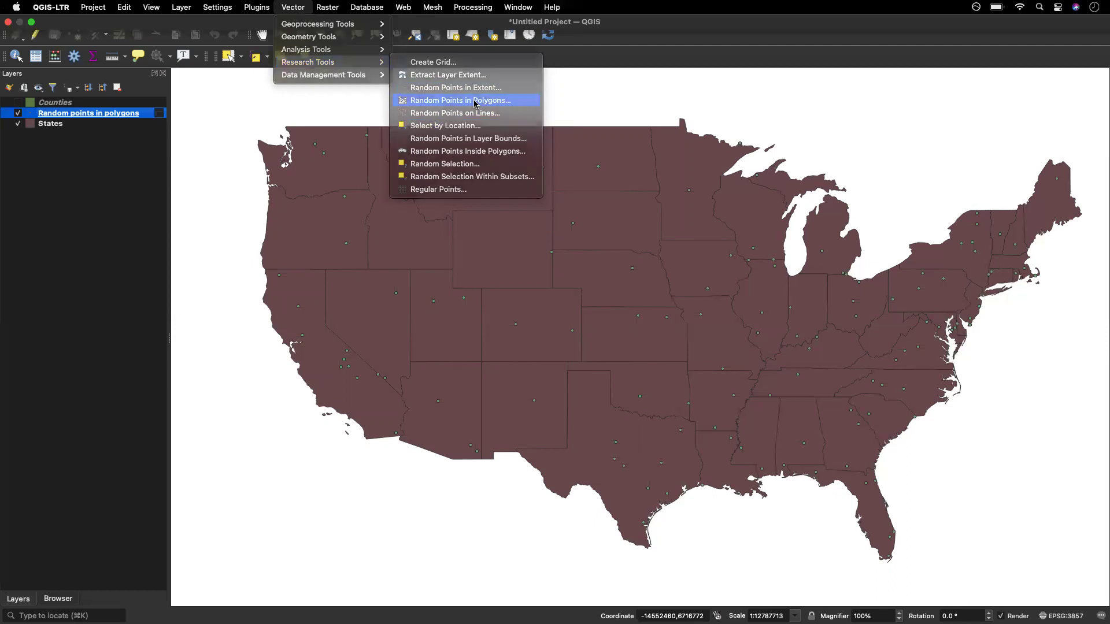
click(283, 167)
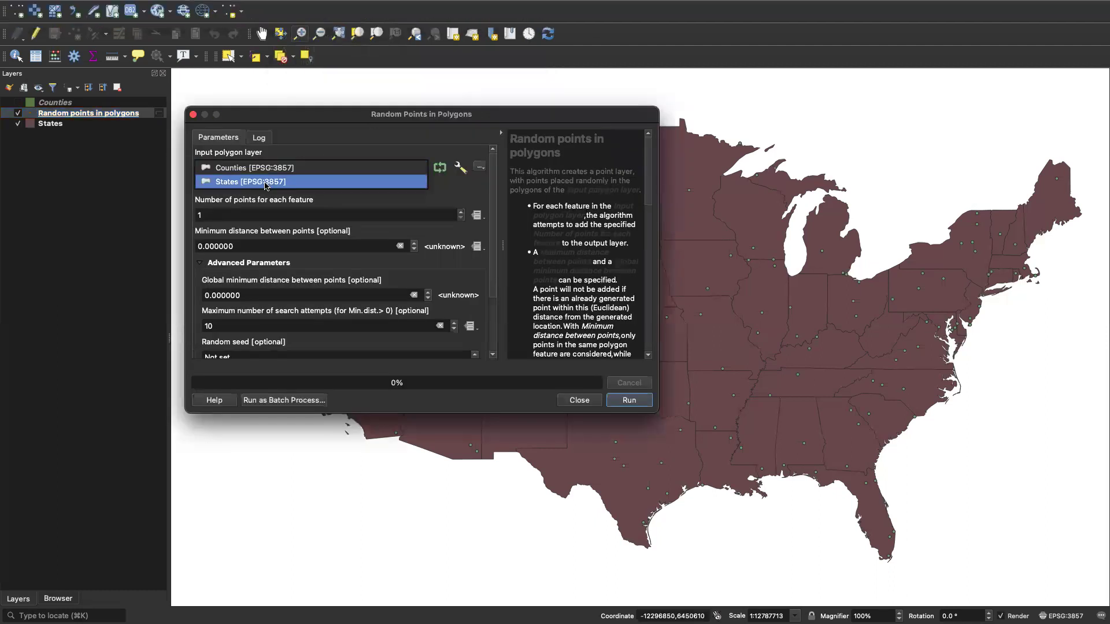
click(220, 179)
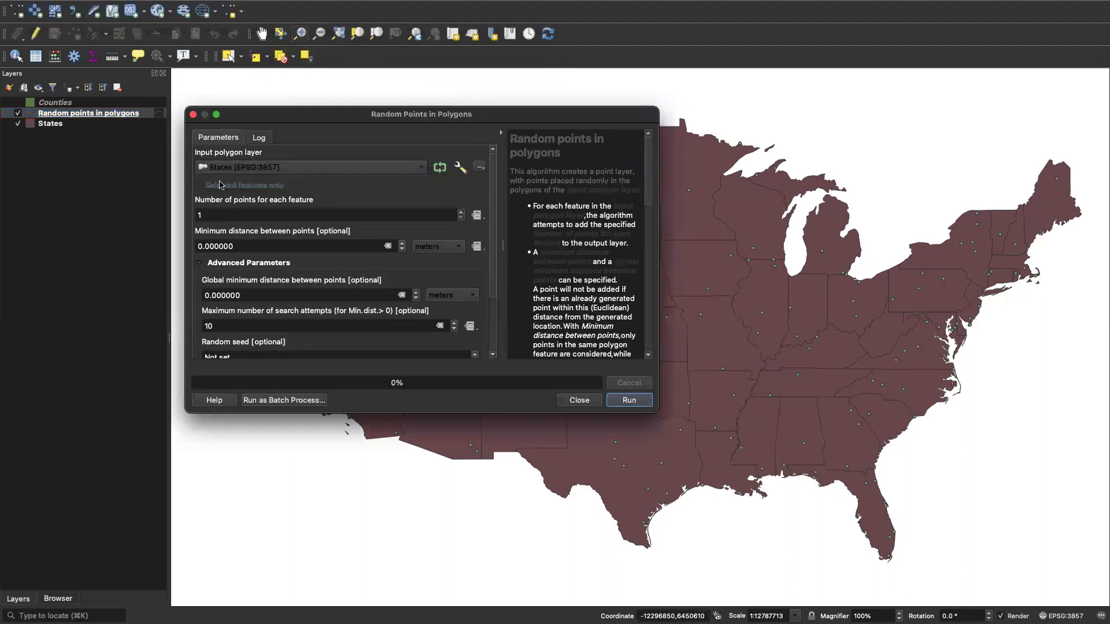
click(478, 216)
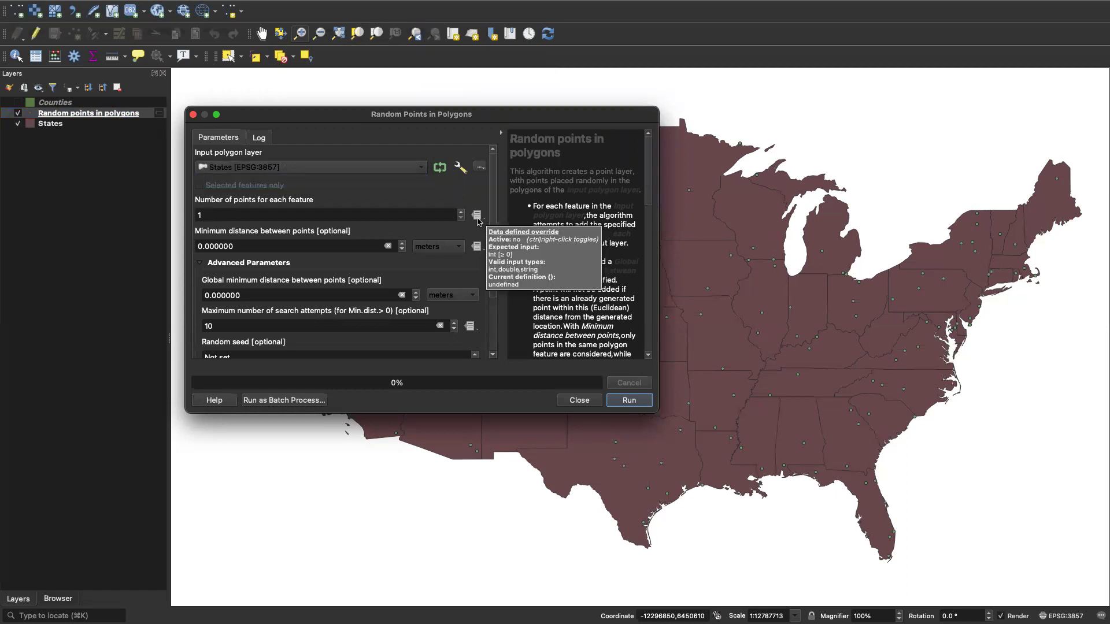
click(504, 344)
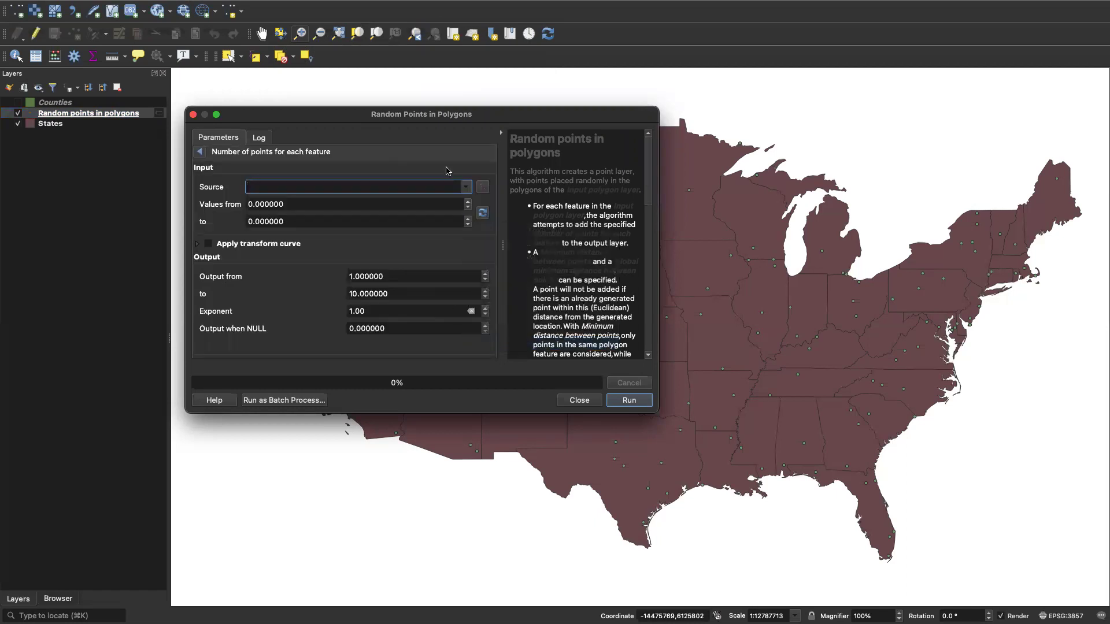
Generate points from source Population/10000 with the fetched value range and an output range of 0 to 3952.
text(Population/10-6)
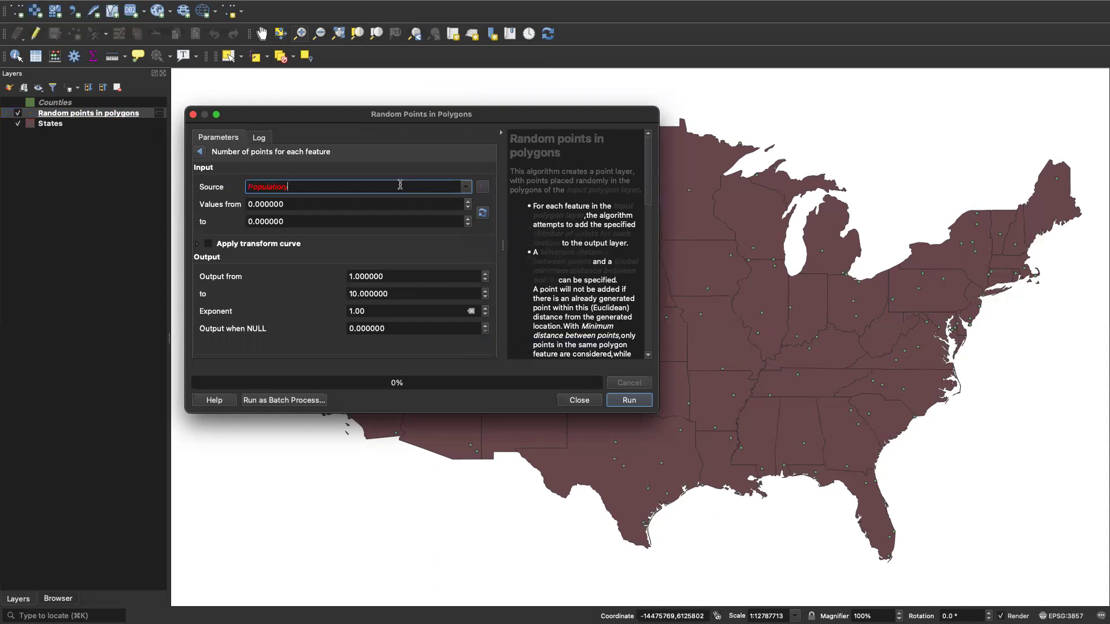
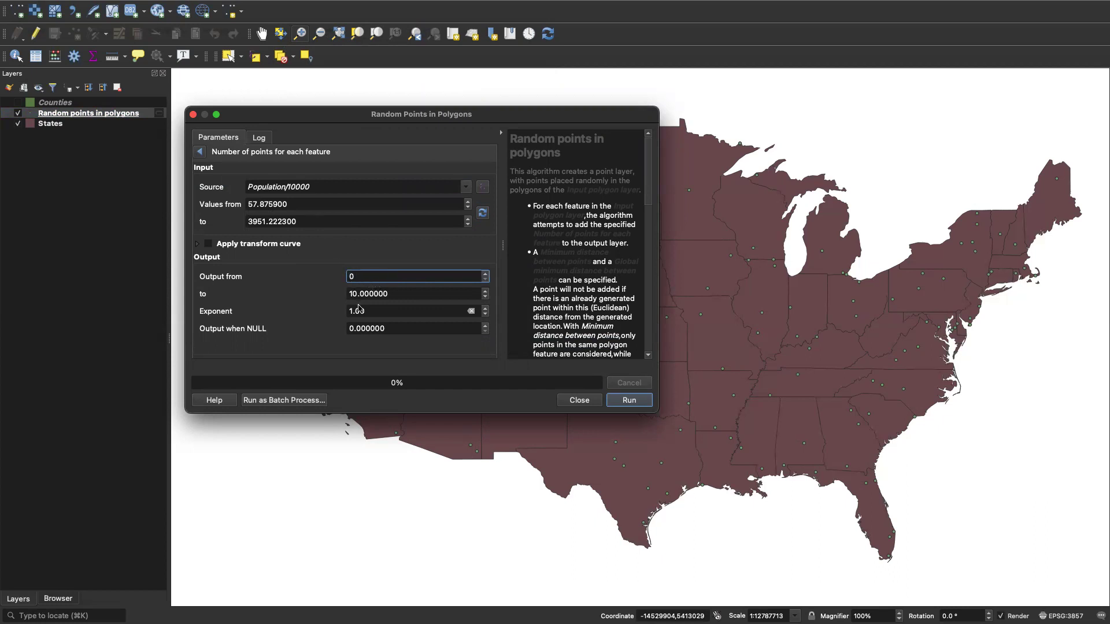
key(Tab)
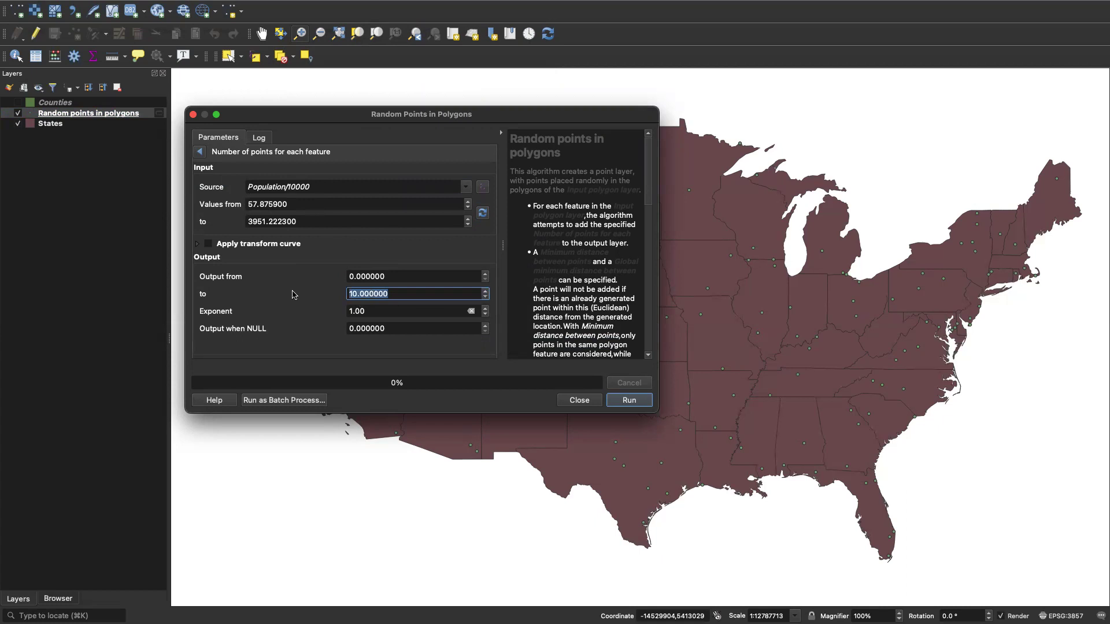
text(3952)
click(630, 399)
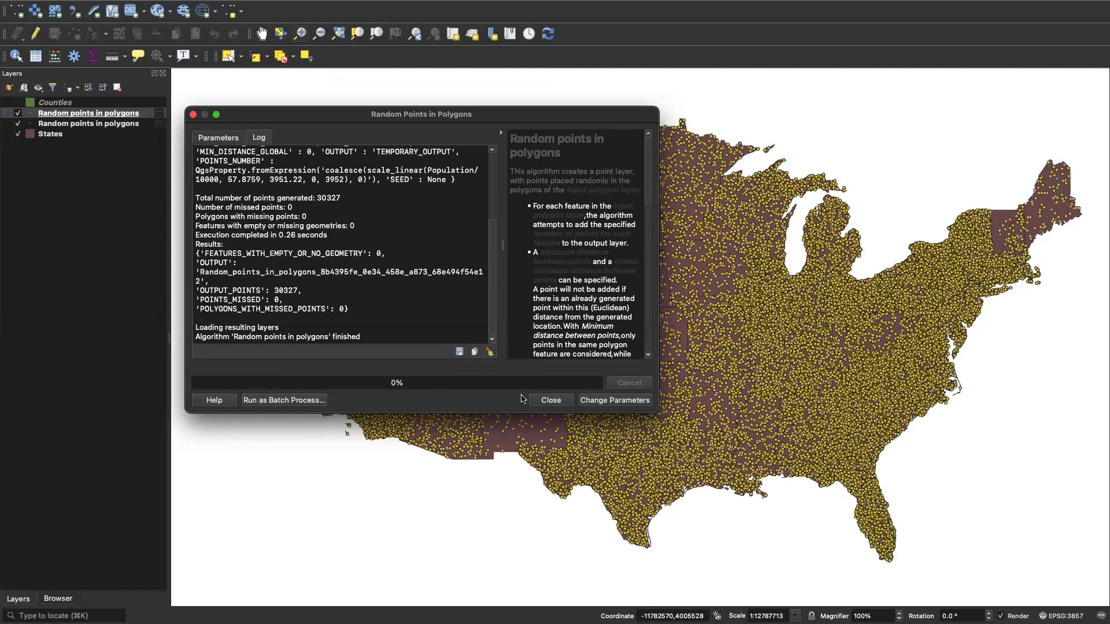
click(551, 400)
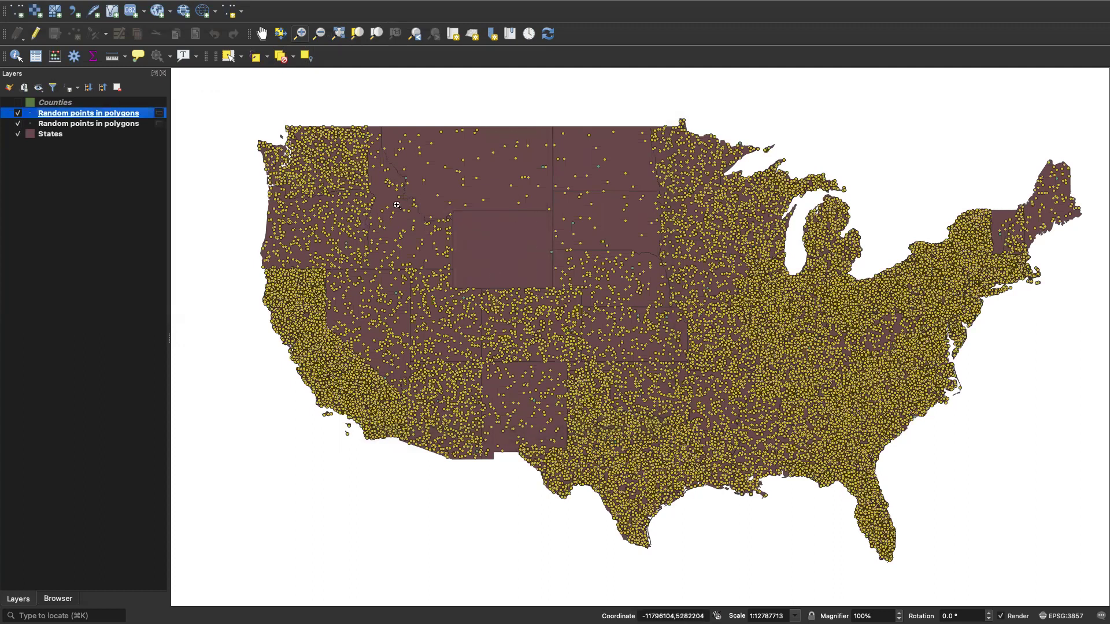
Hide both random points layers so that only the States layer is displayed.
click(19, 124)
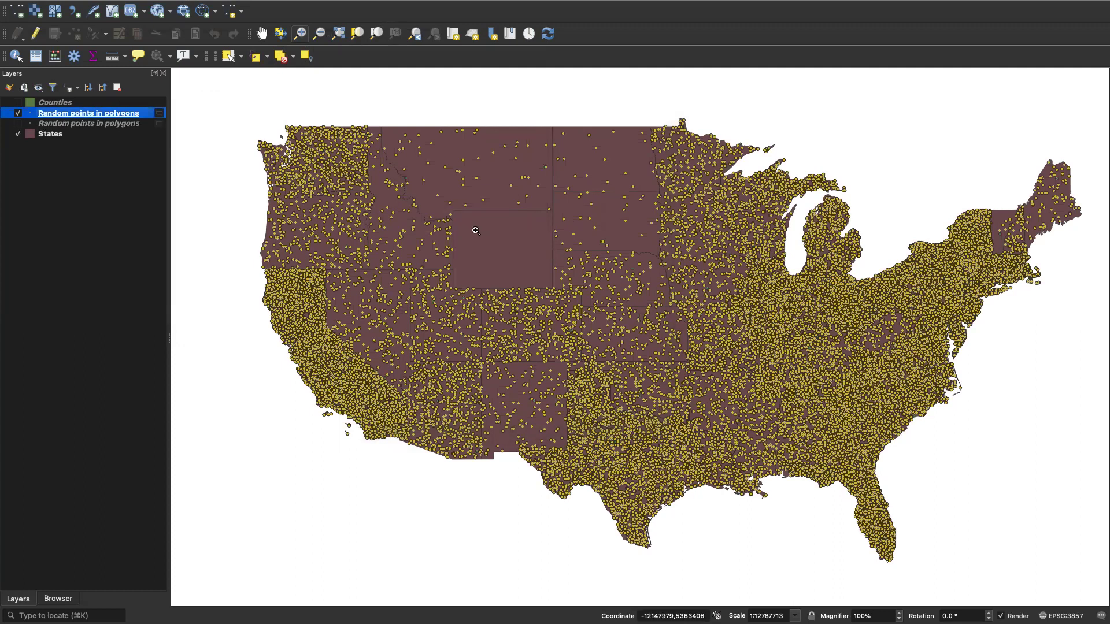
click(19, 114)
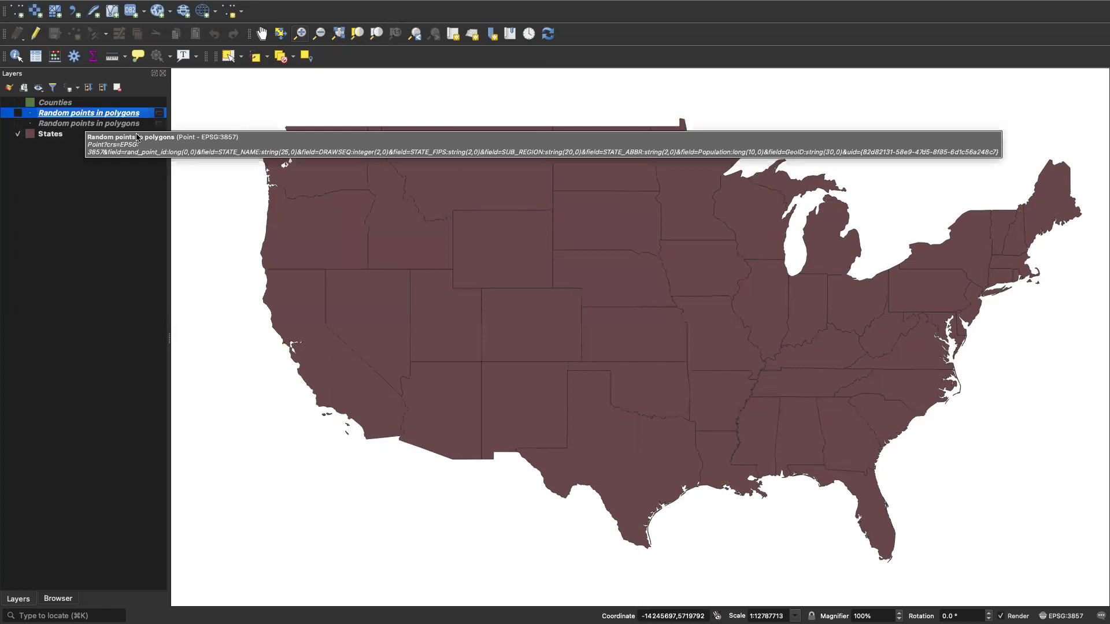
mouse_move(284, 6)
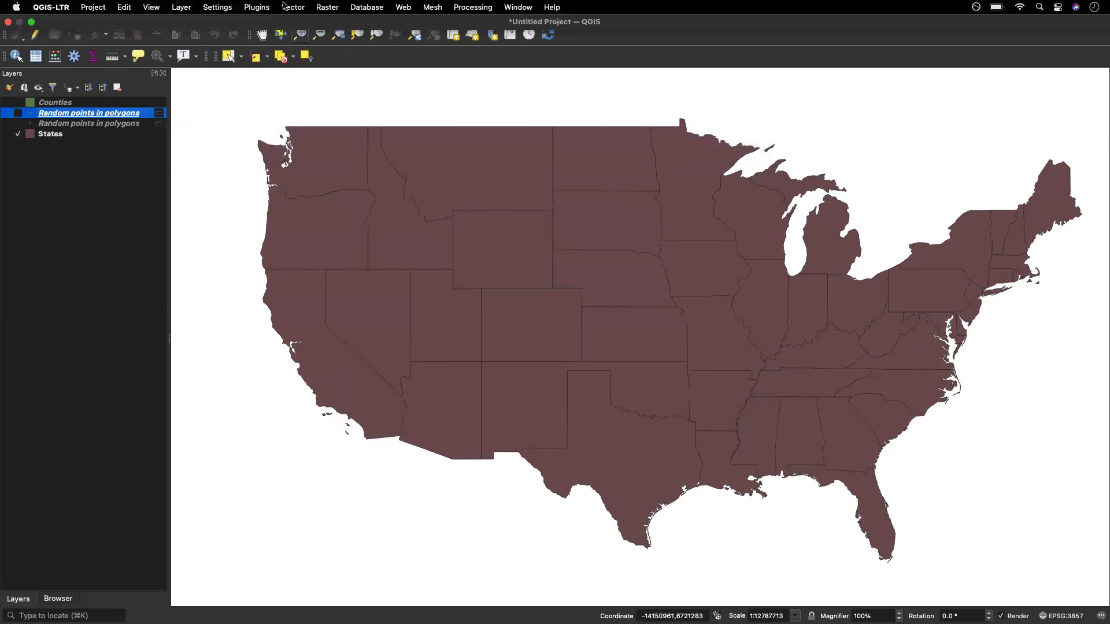
click(18, 113)
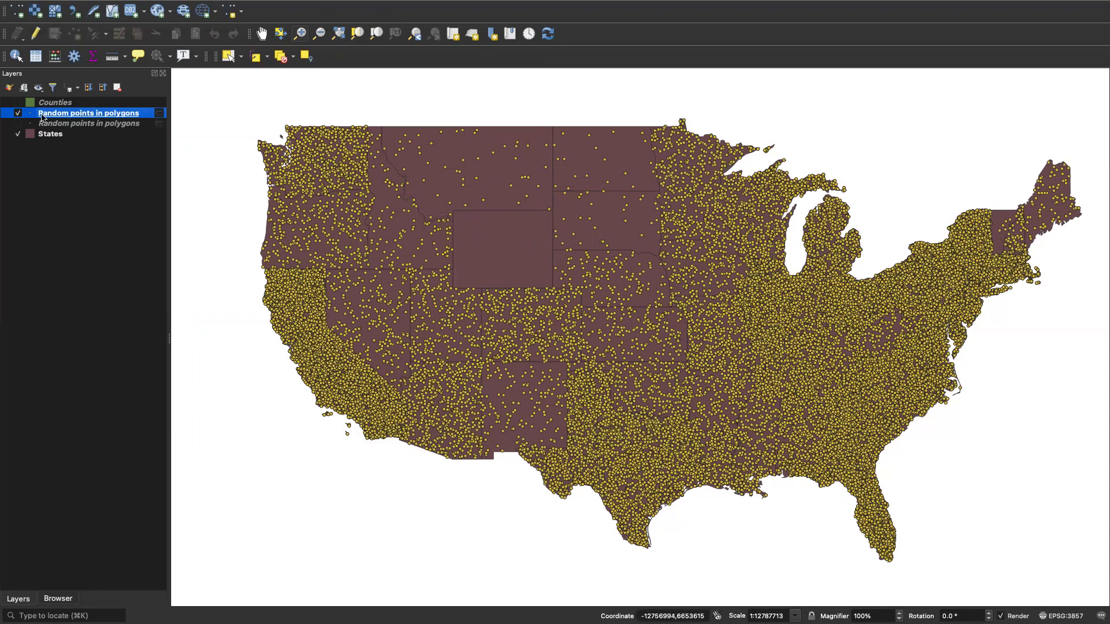
click(17, 114)
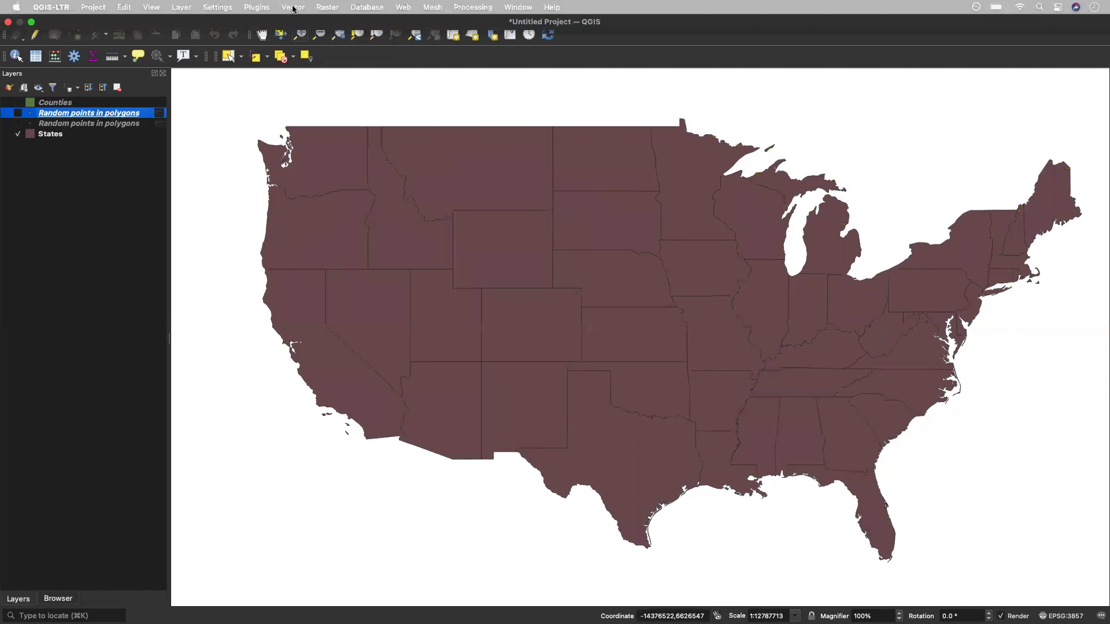
Start Random Points in Polygons on States, with points per feature sourced from Population/10000 and the input value range fetched from the layer.
click(293, 7)
mouse_move(335, 62)
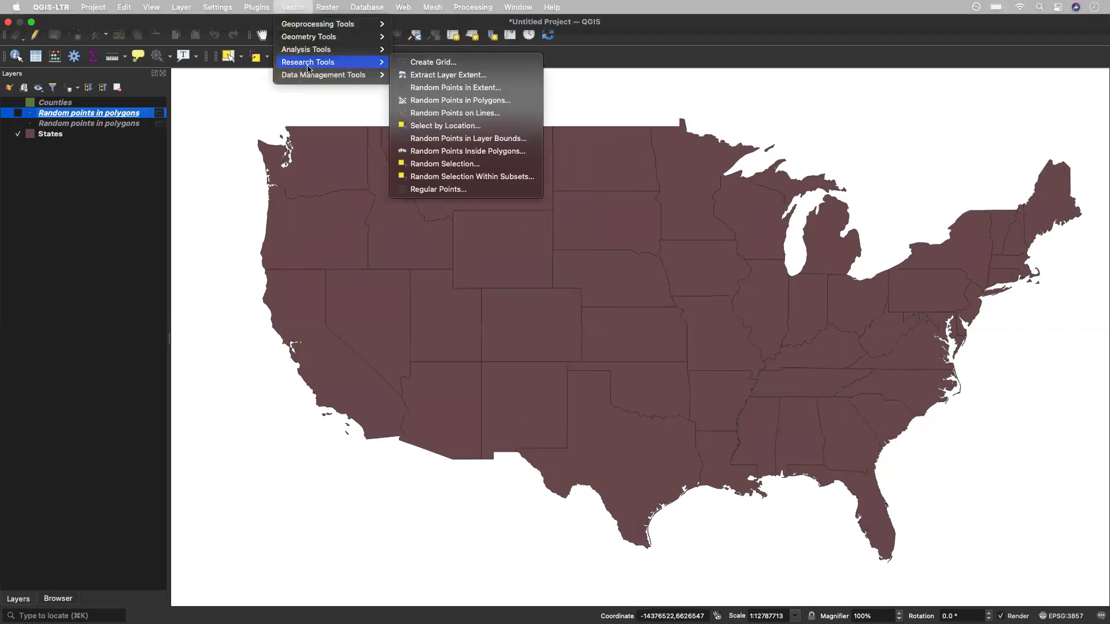
click(452, 102)
click(265, 168)
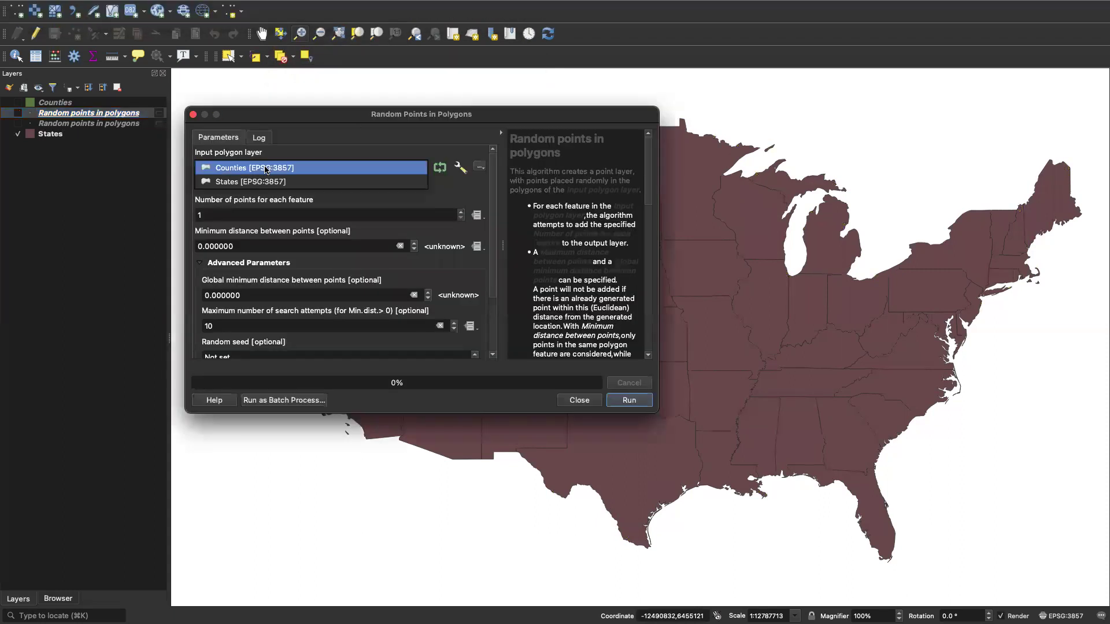
click(248, 182)
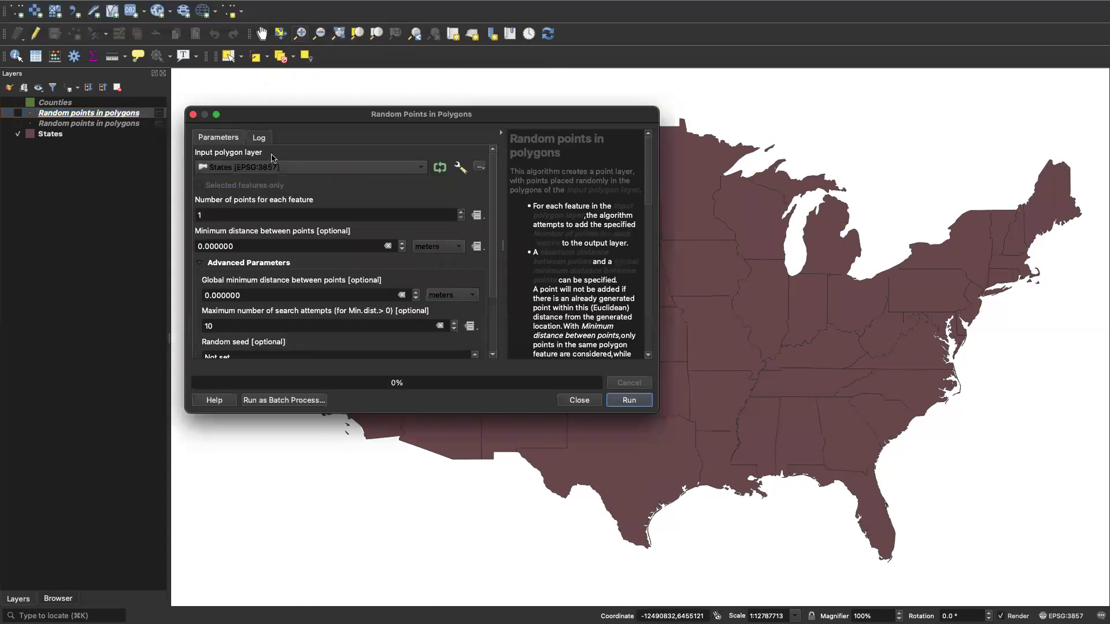
click(477, 218)
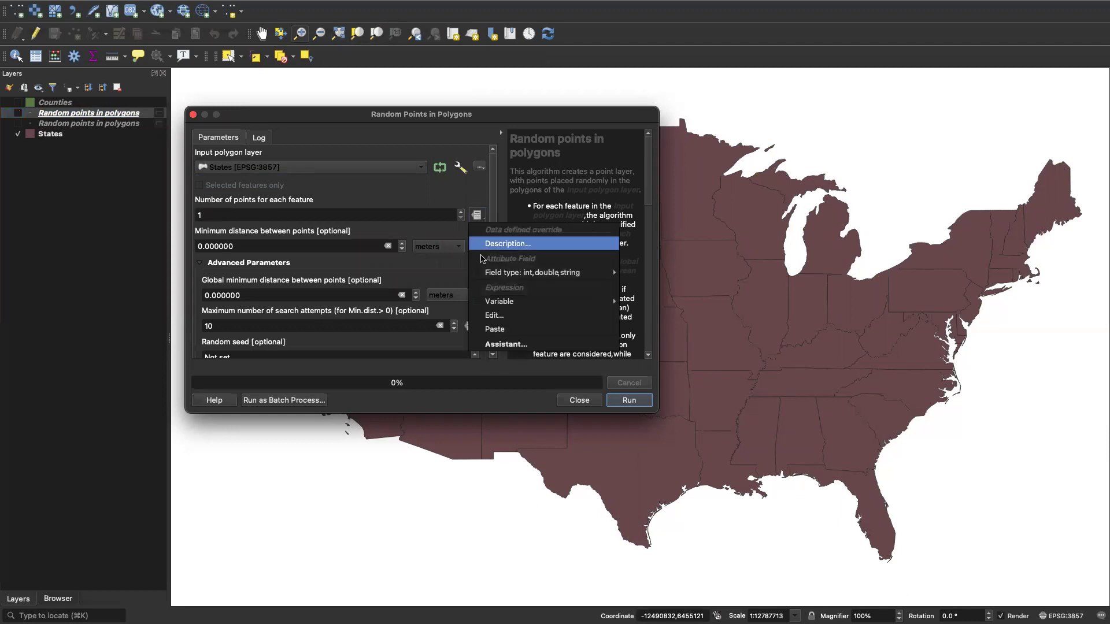
click(486, 345)
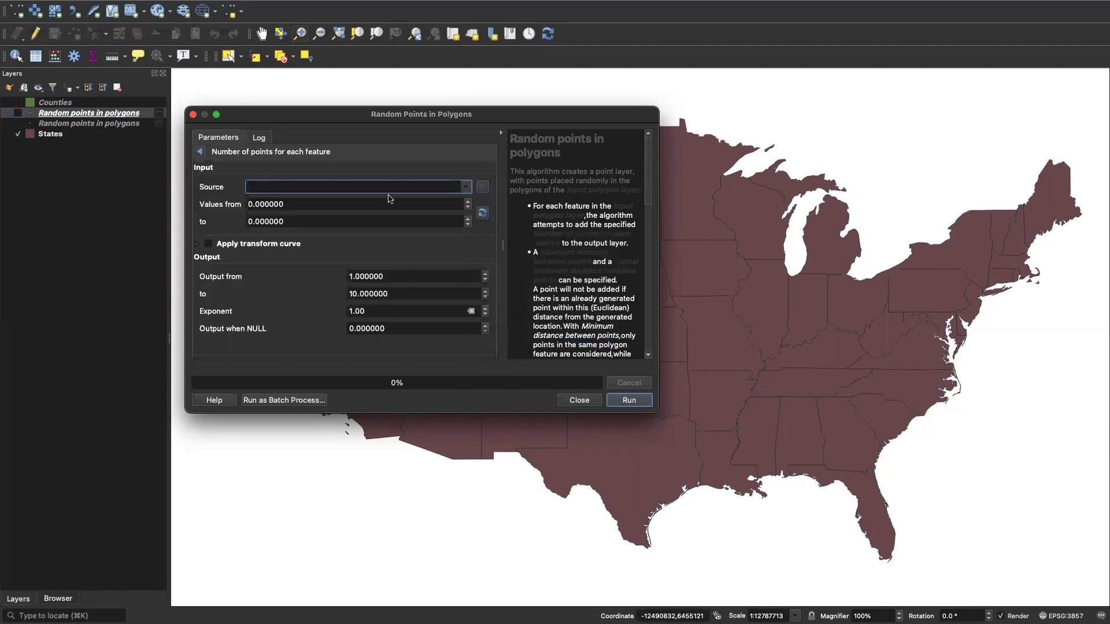
text(Population/10000)
click(482, 213)
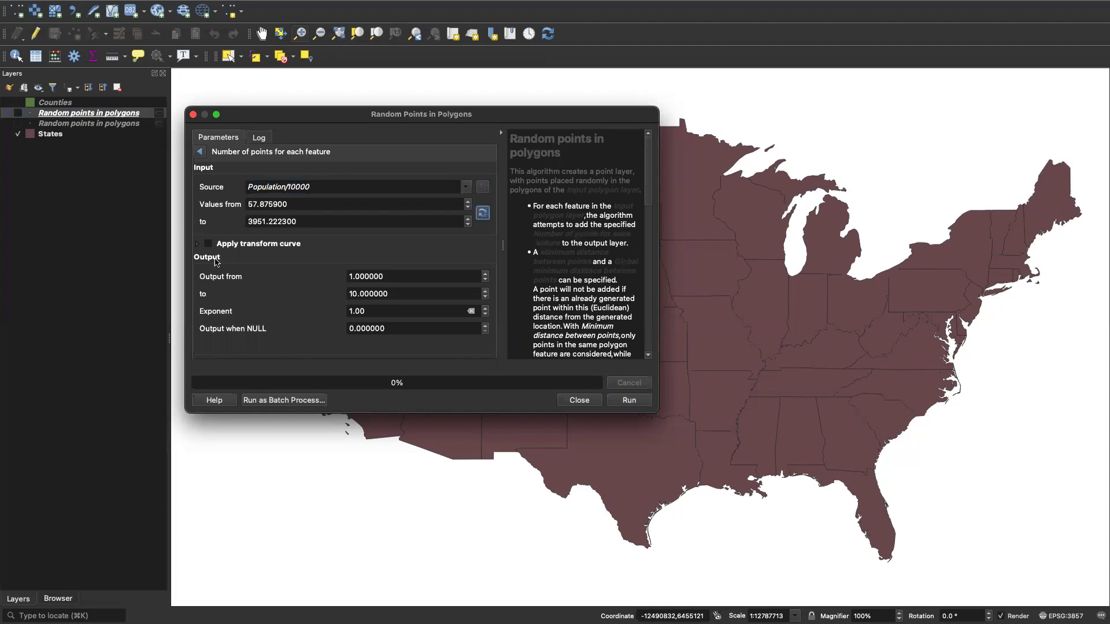
Set the point-count output range to 58 through 3951 and generate the random points layer.
click(378, 276)
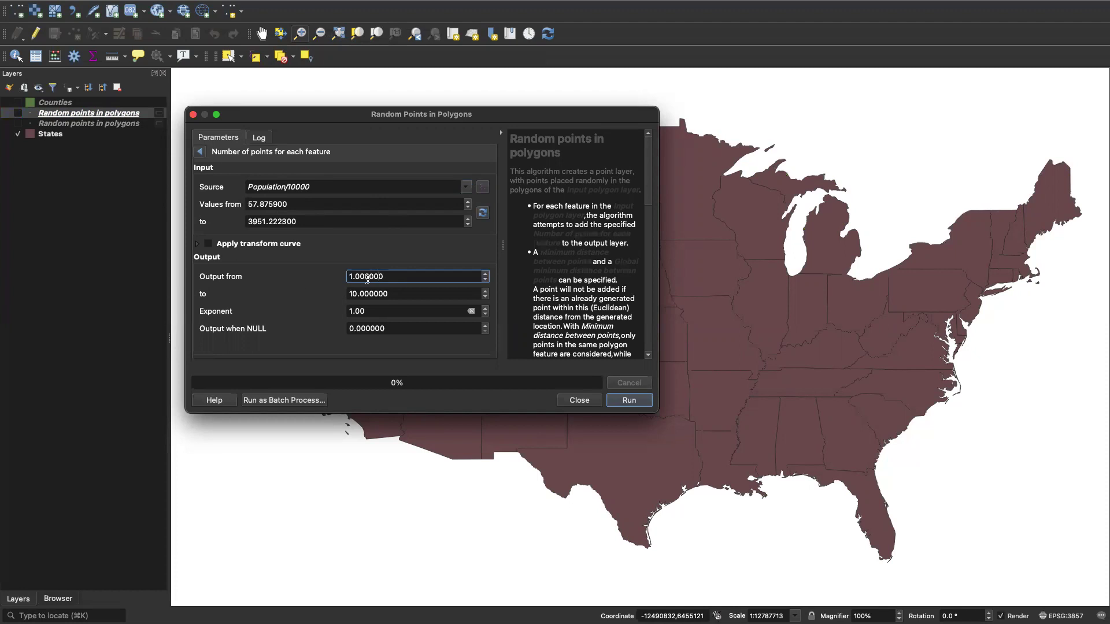
drag(393, 277, 331, 272)
text(58)
drag(391, 294, 314, 288)
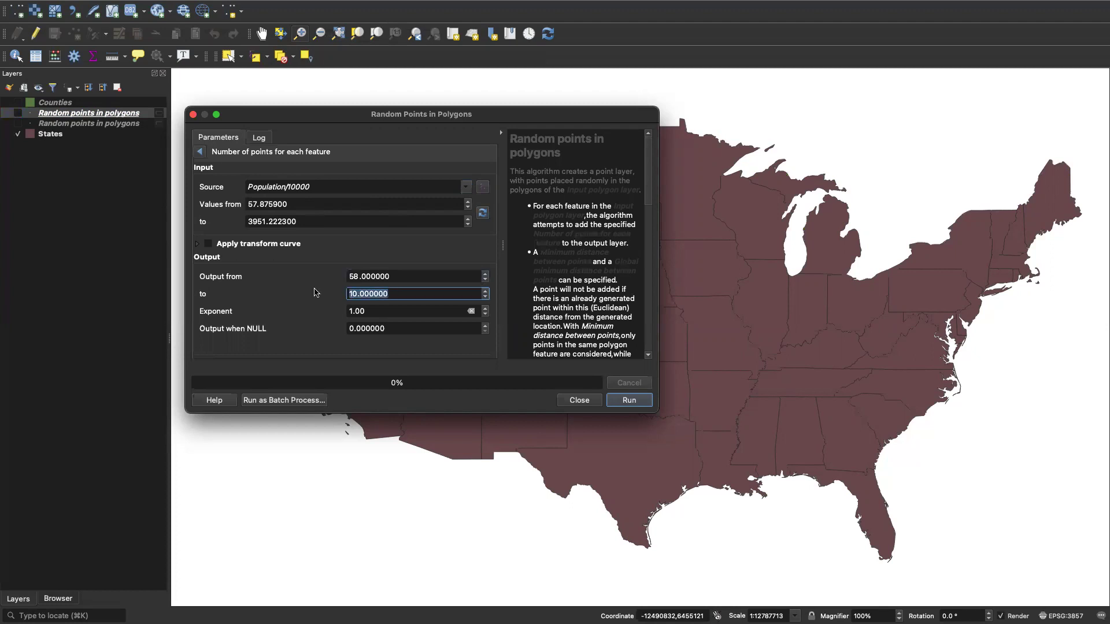
text(3951)
key(Tab)
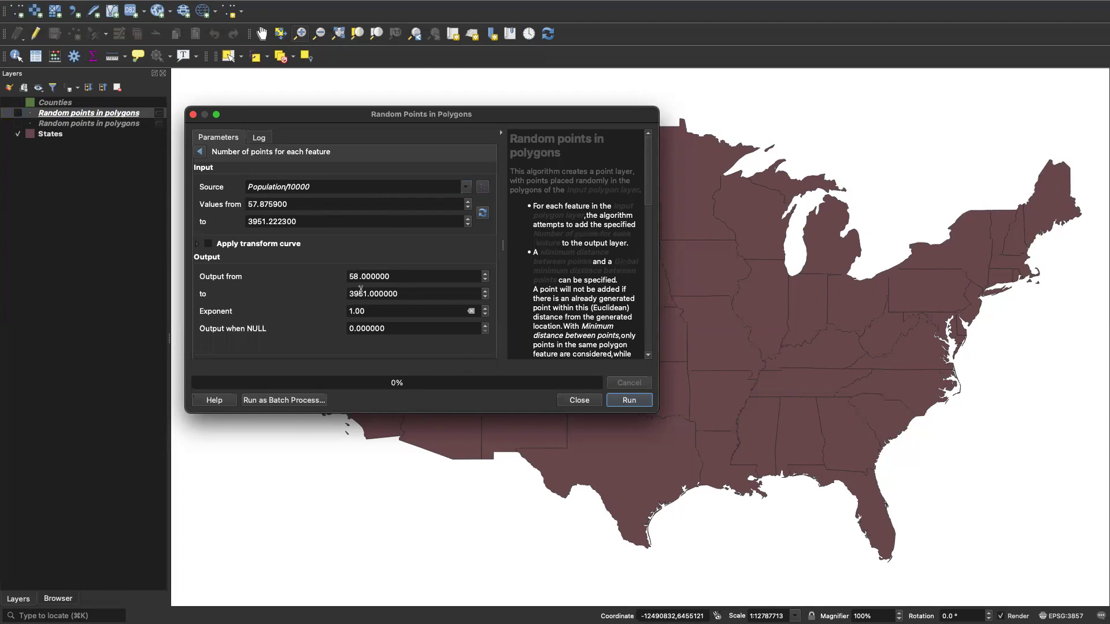
click(622, 404)
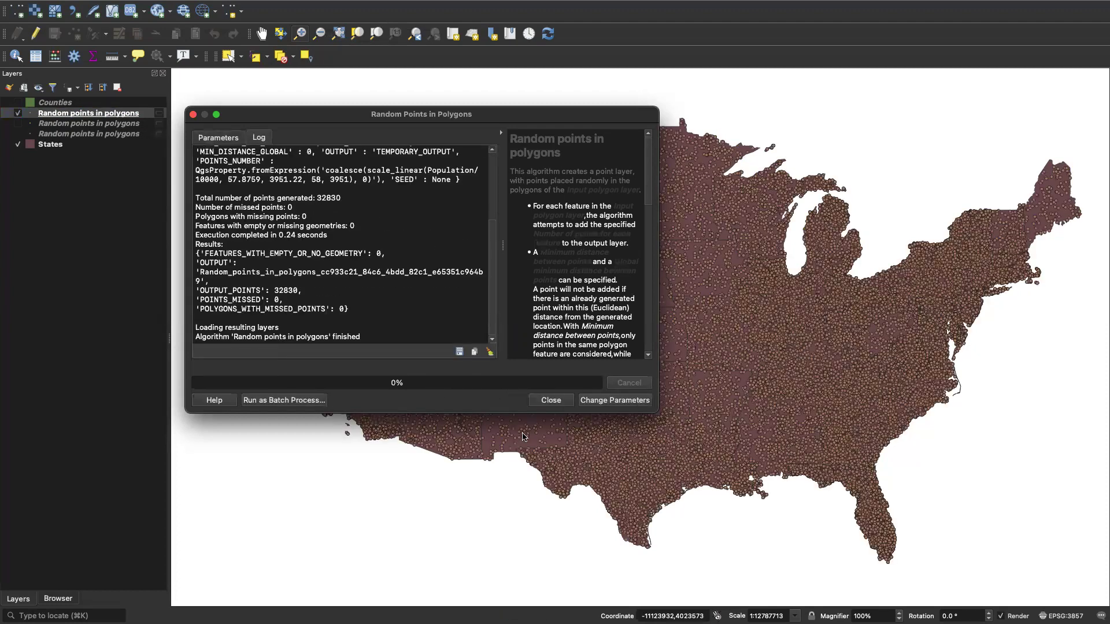
click(551, 399)
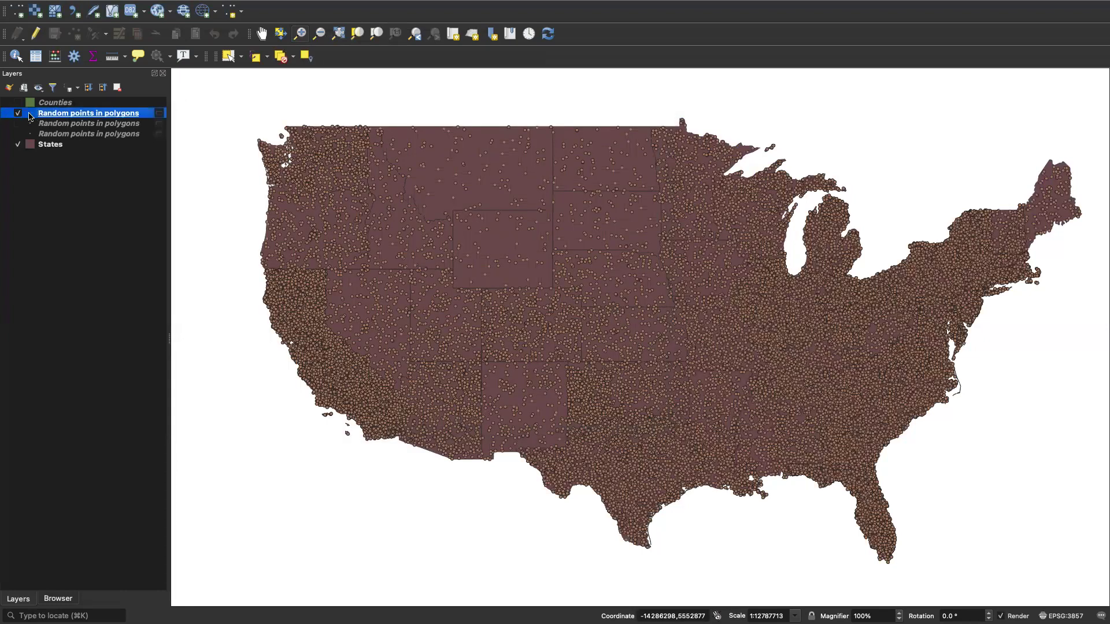
Apply the dot red preset symbol to the visible random points layer.
double_click(41, 115)
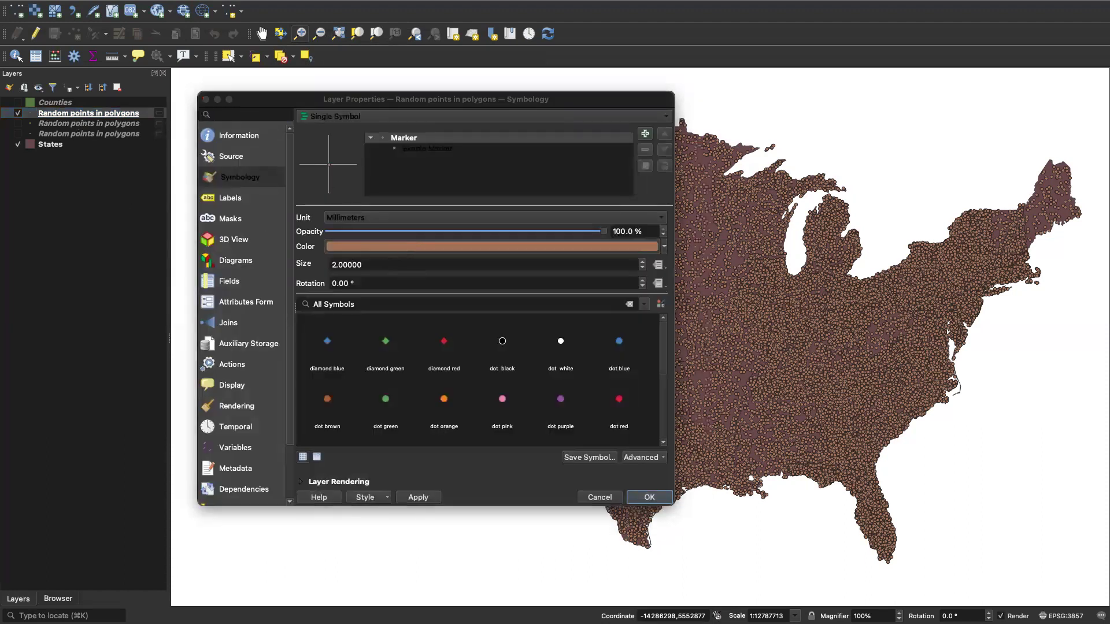
click(444, 342)
click(619, 404)
click(646, 497)
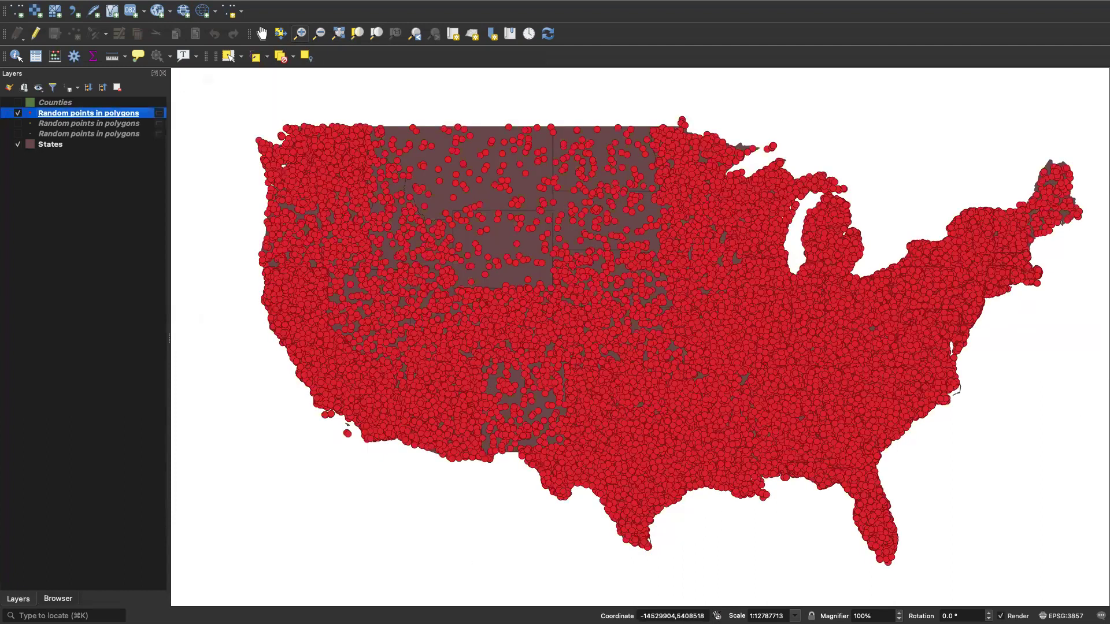
Reduce the marker size of the red random points to 0.4 millimetres.
double_click(94, 114)
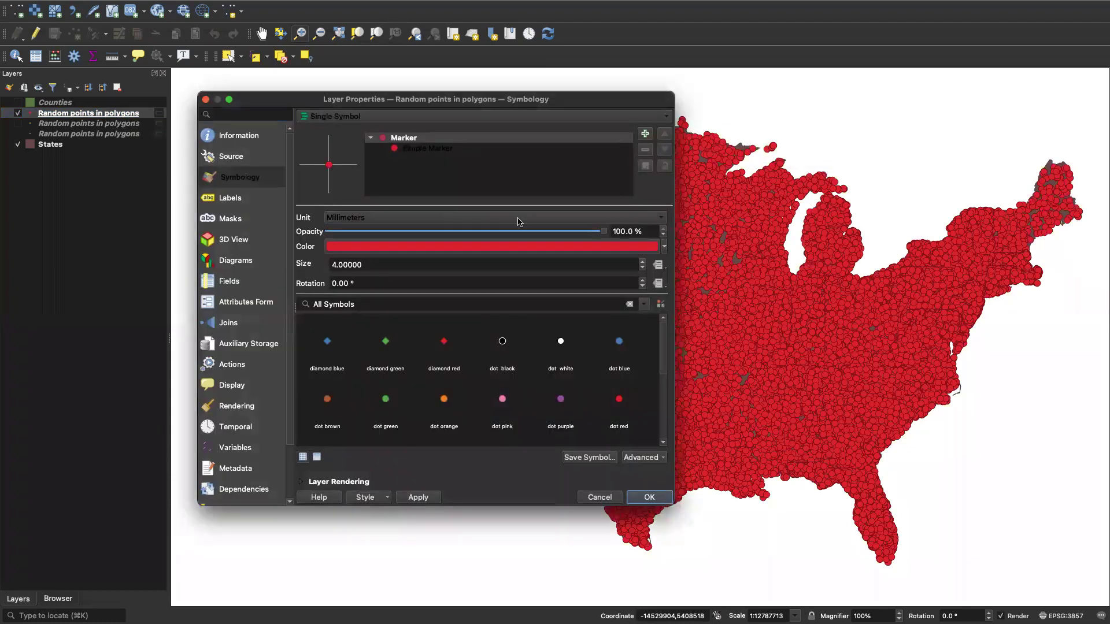
double_click(361, 264)
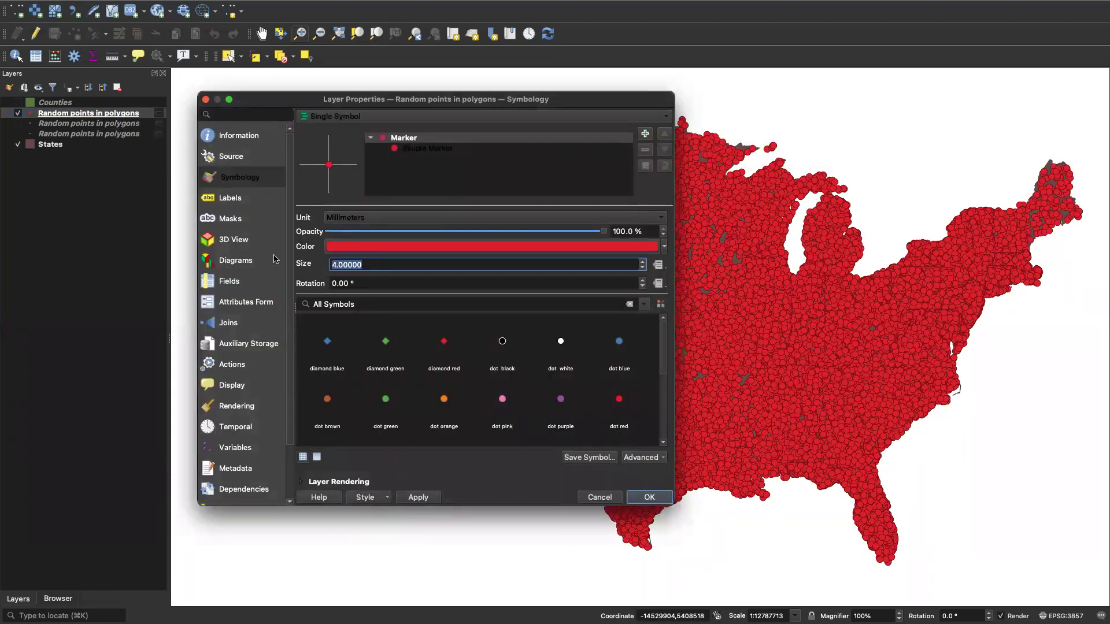
text(.4)
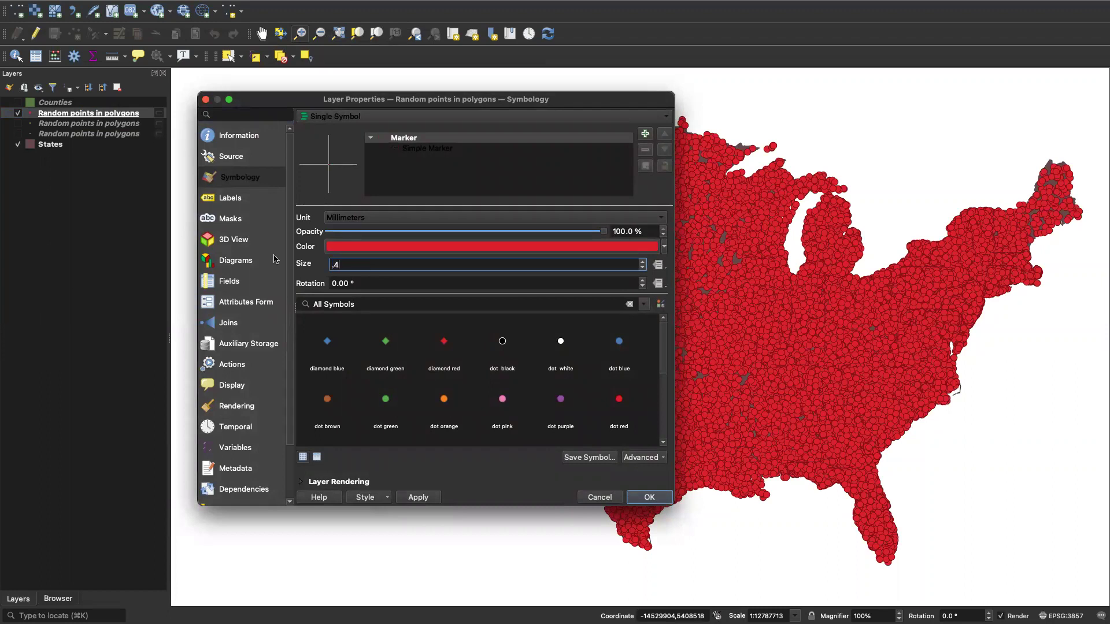
click(645, 500)
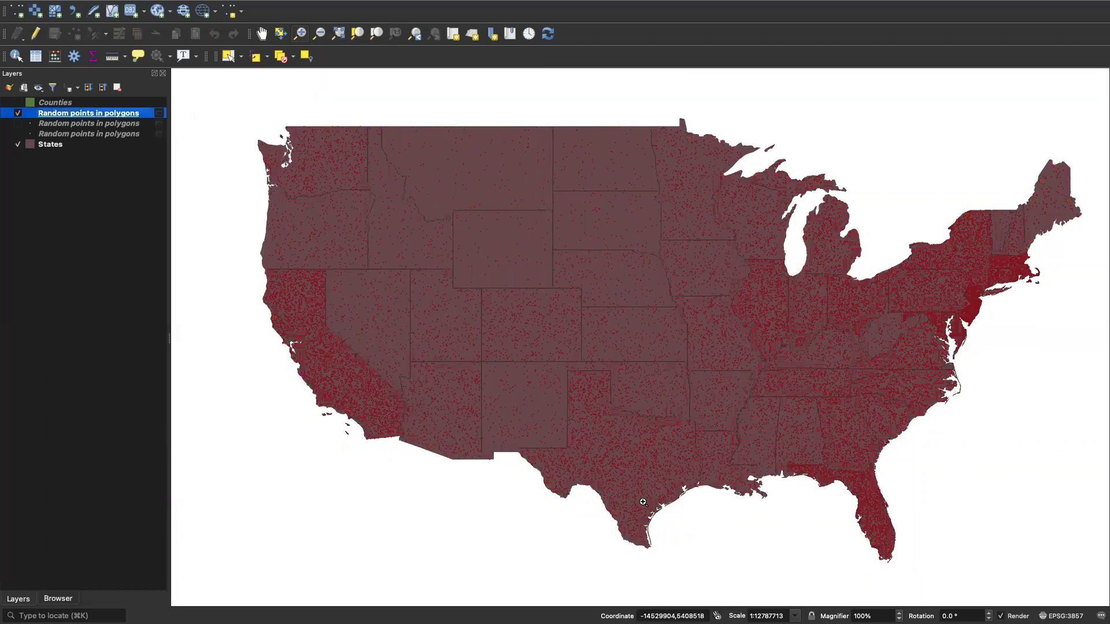
Lighten the States layer's fill to light pink by raising the brightness of its current color.
click(32, 149)
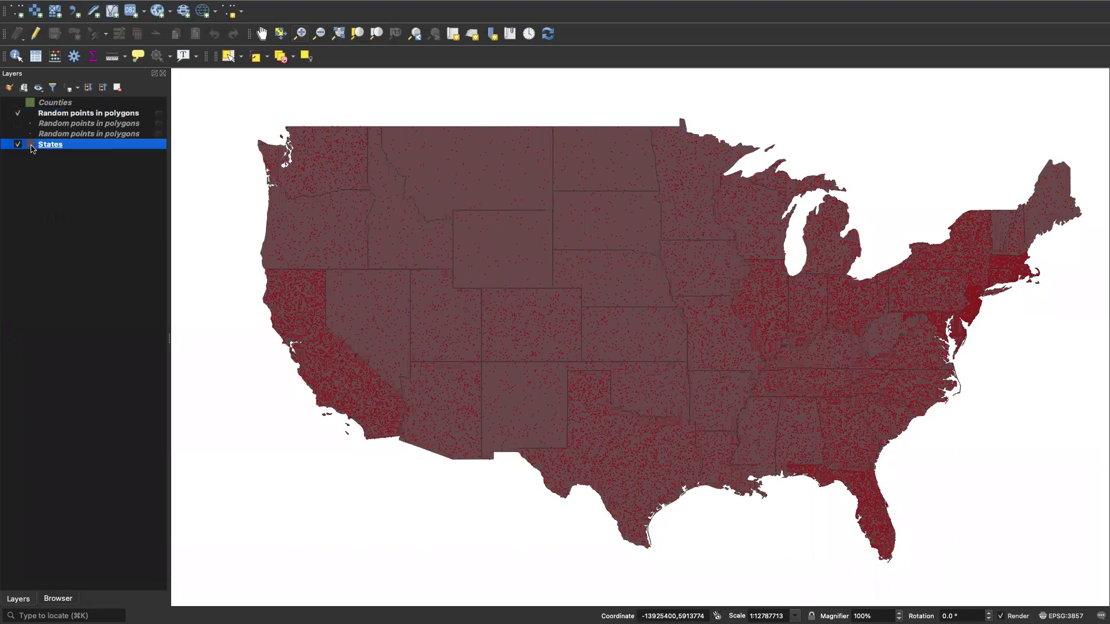
double_click(32, 149)
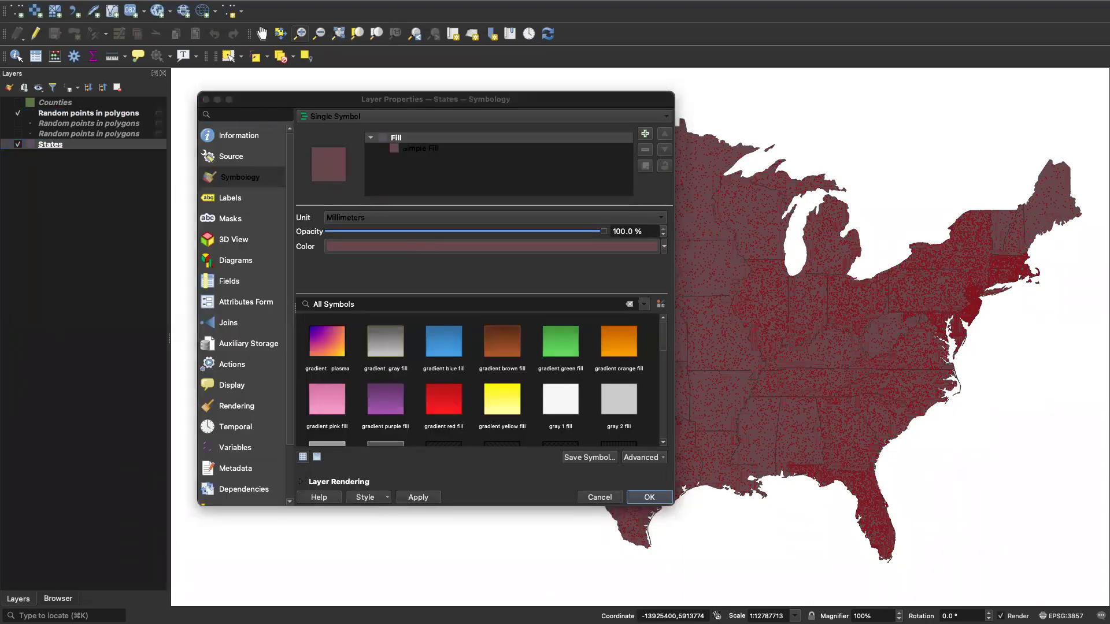
click(491, 246)
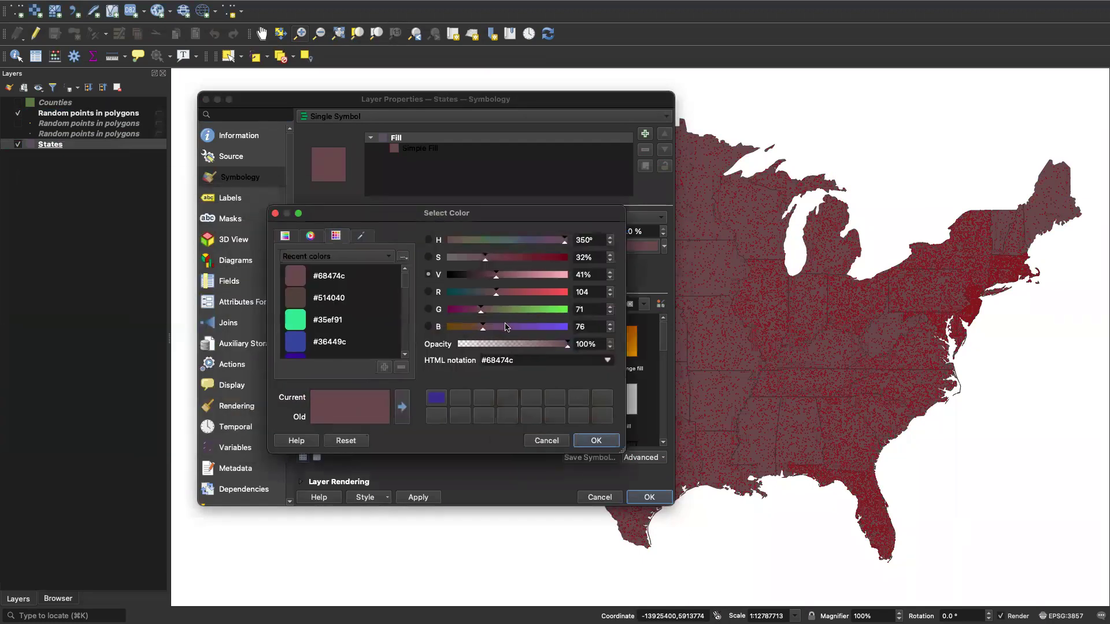
drag(499, 278, 565, 282)
click(596, 441)
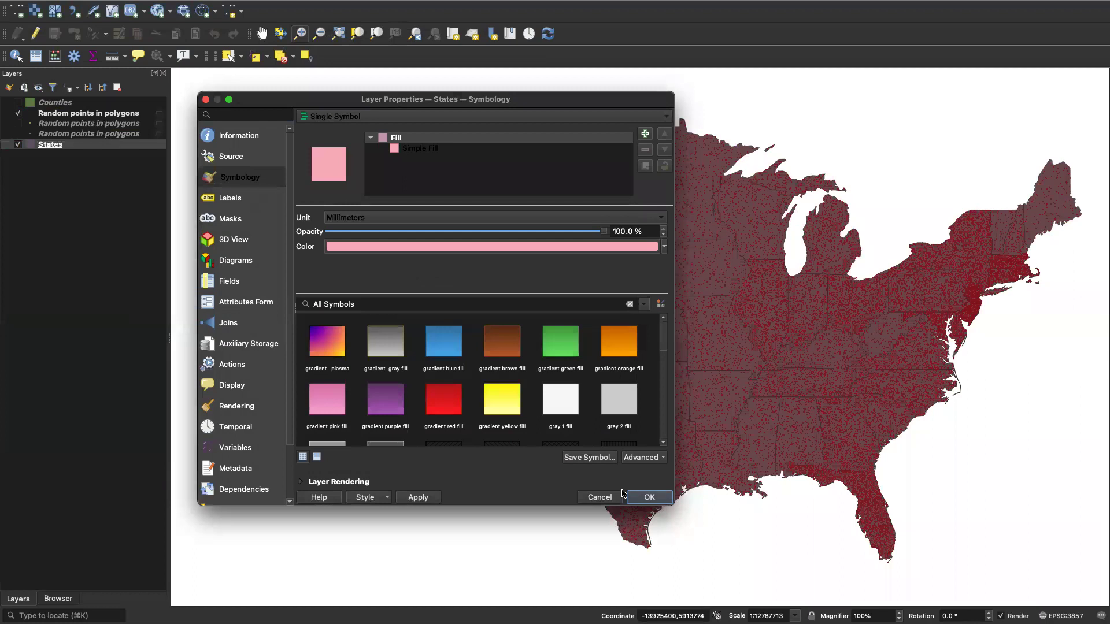
click(649, 497)
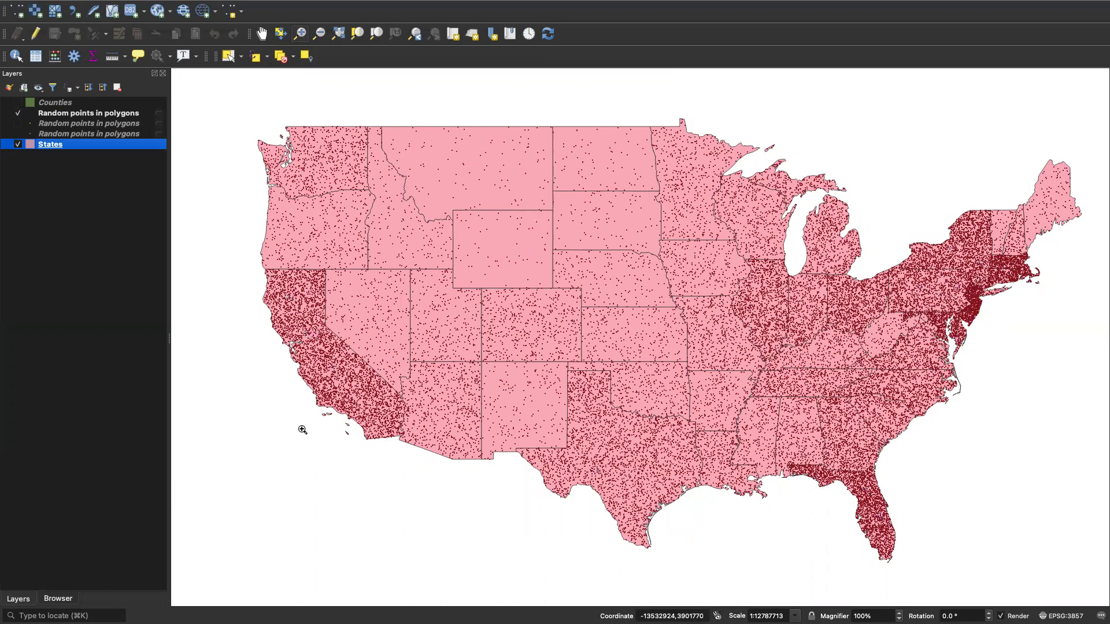
Zoom the map out to view the dot density across all states, including Alaska and Hawaii.
click(319, 36)
drag(258, 120, 458, 366)
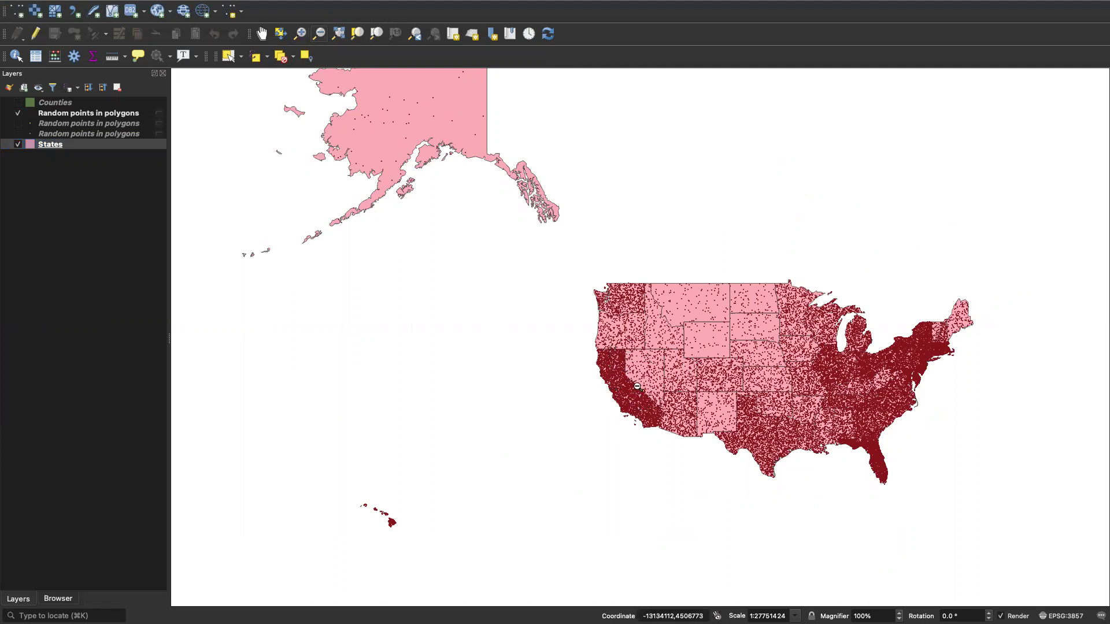
mouse_move(367, 1)
click(338, 36)
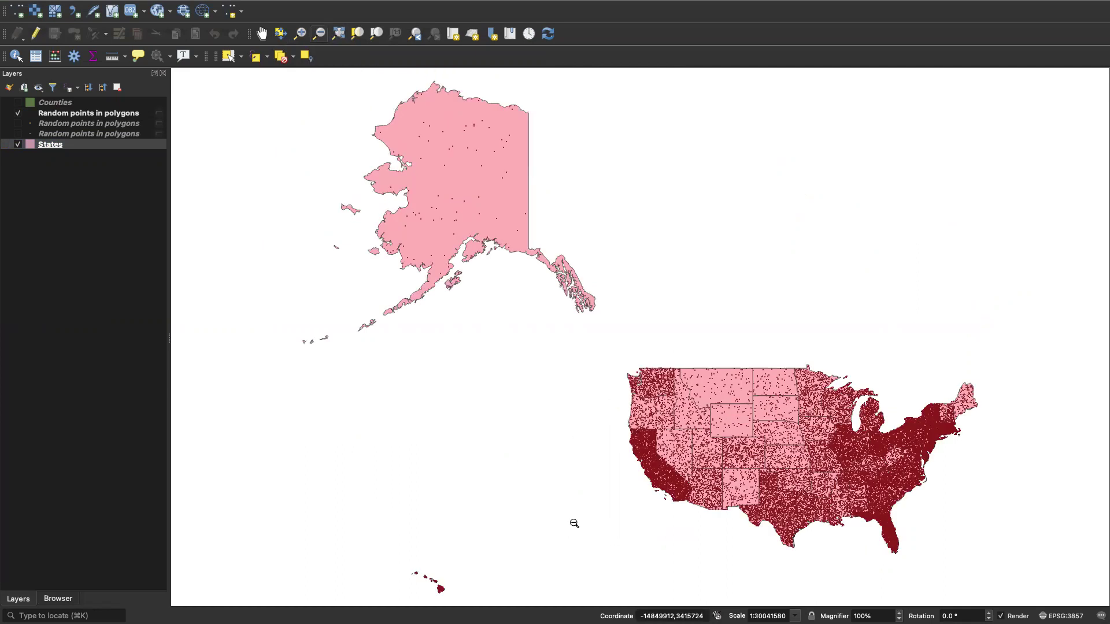